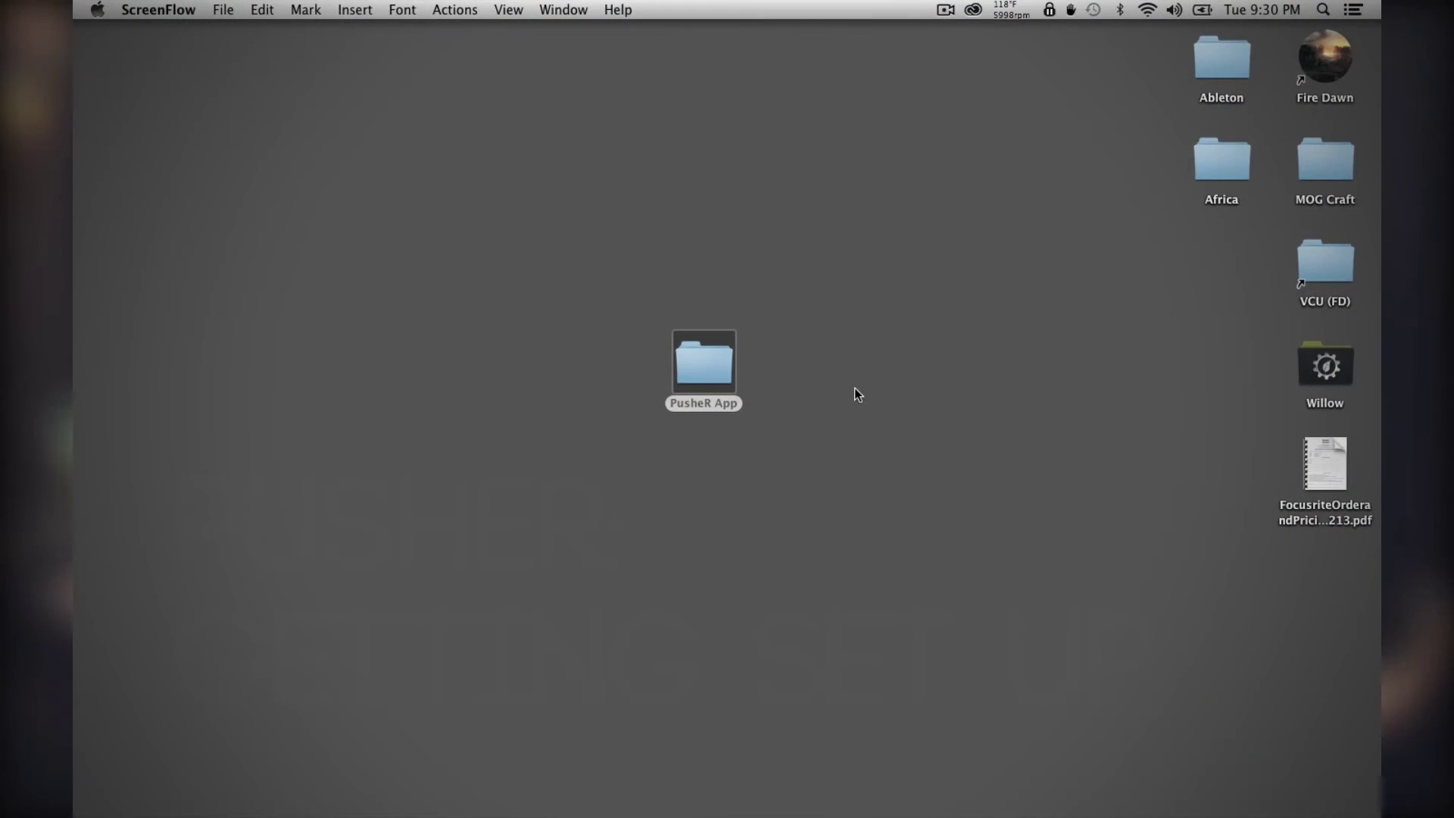
# Open the PusheR App folder on the desktop to show its App, Documentation and Remote Files subfolders
pyautogui.doubleClick(704, 373)
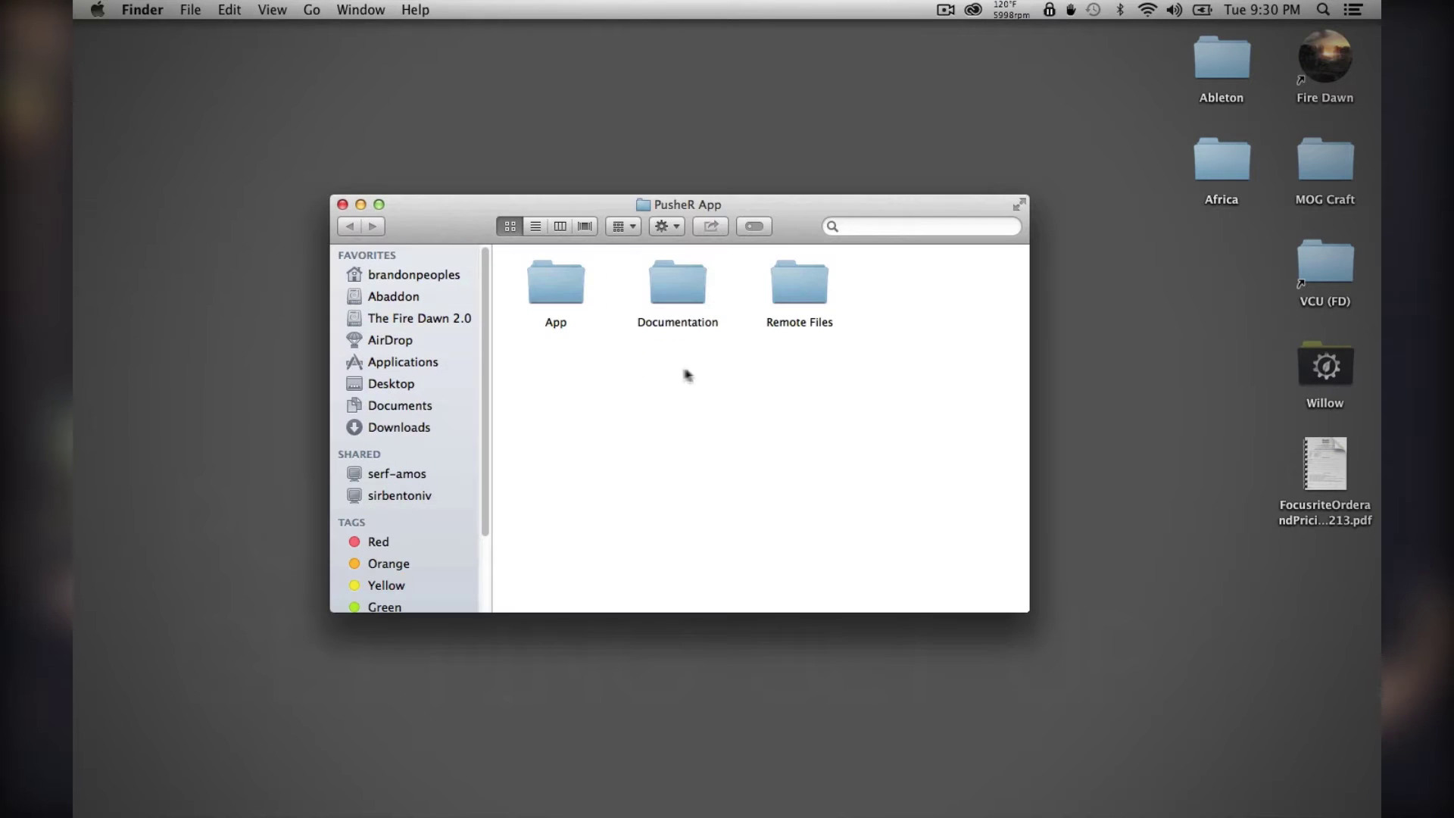
# Run Install_Remote_OSX.command from Remote Files, close Terminal, and go back to PusheR App
pyautogui.doubleClick(798, 297)
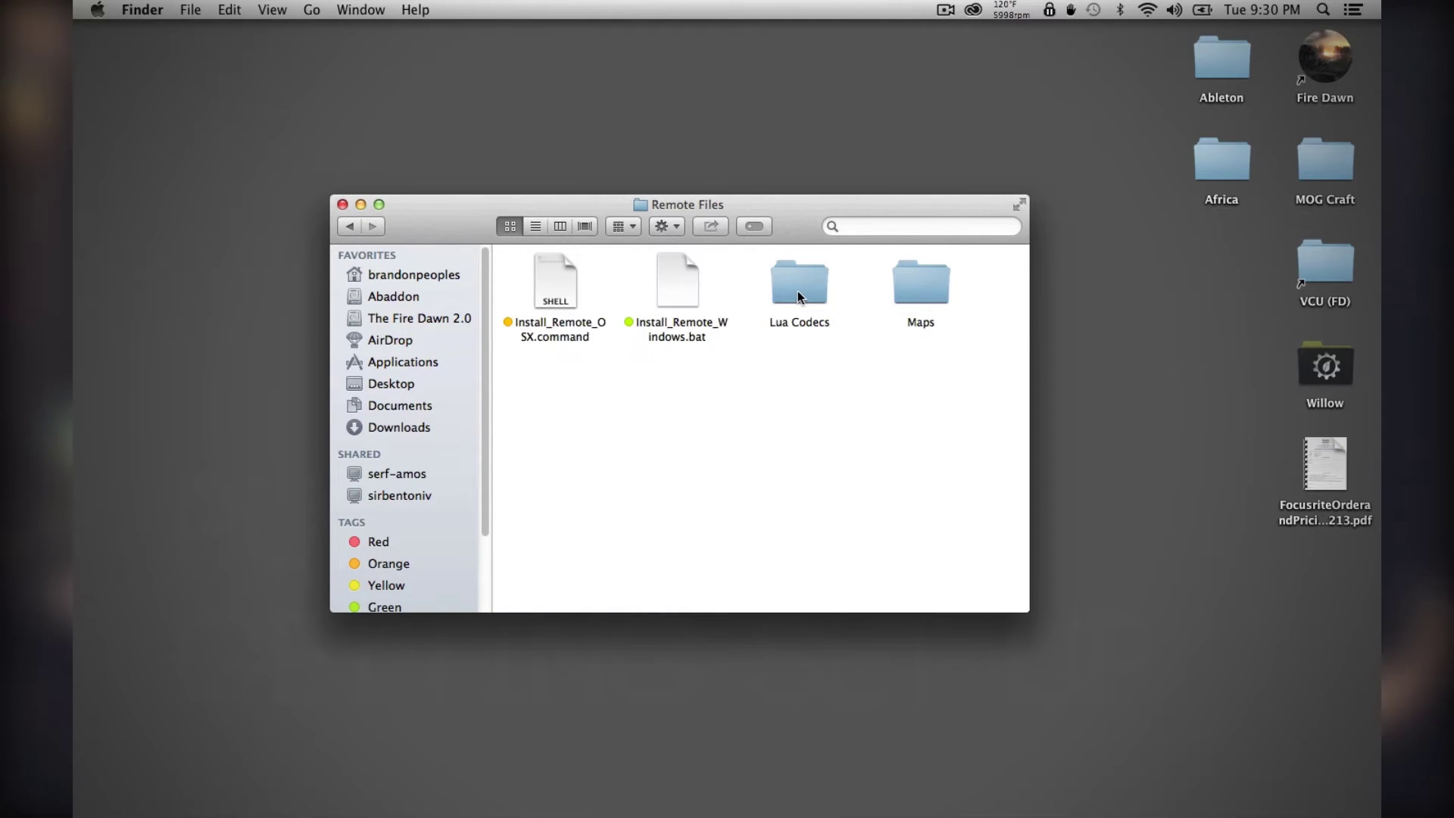
pyautogui.doubleClick(554, 299)
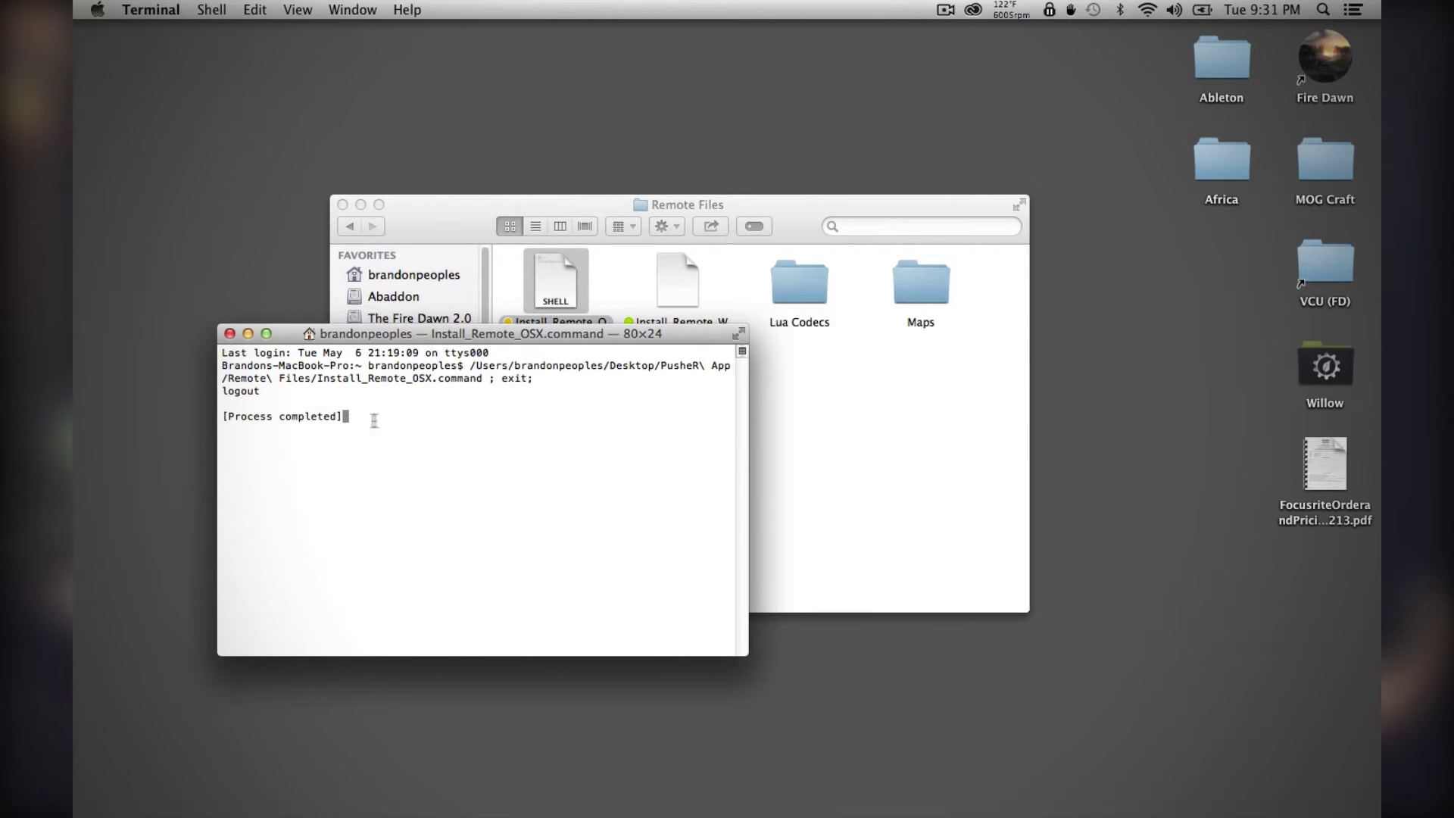
pyautogui.click(230, 334)
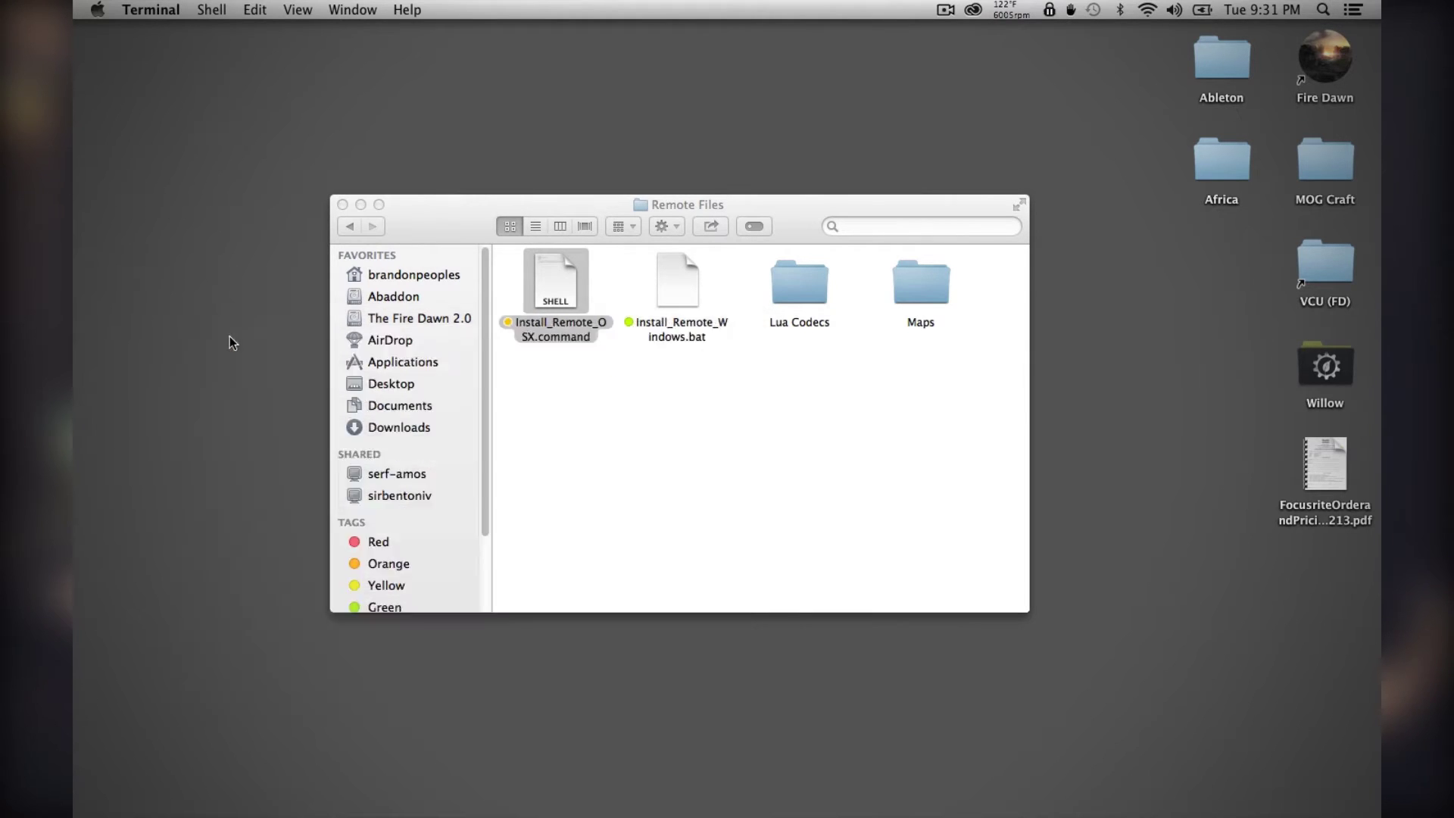
pyautogui.click(415, 233)
pyautogui.click(349, 227)
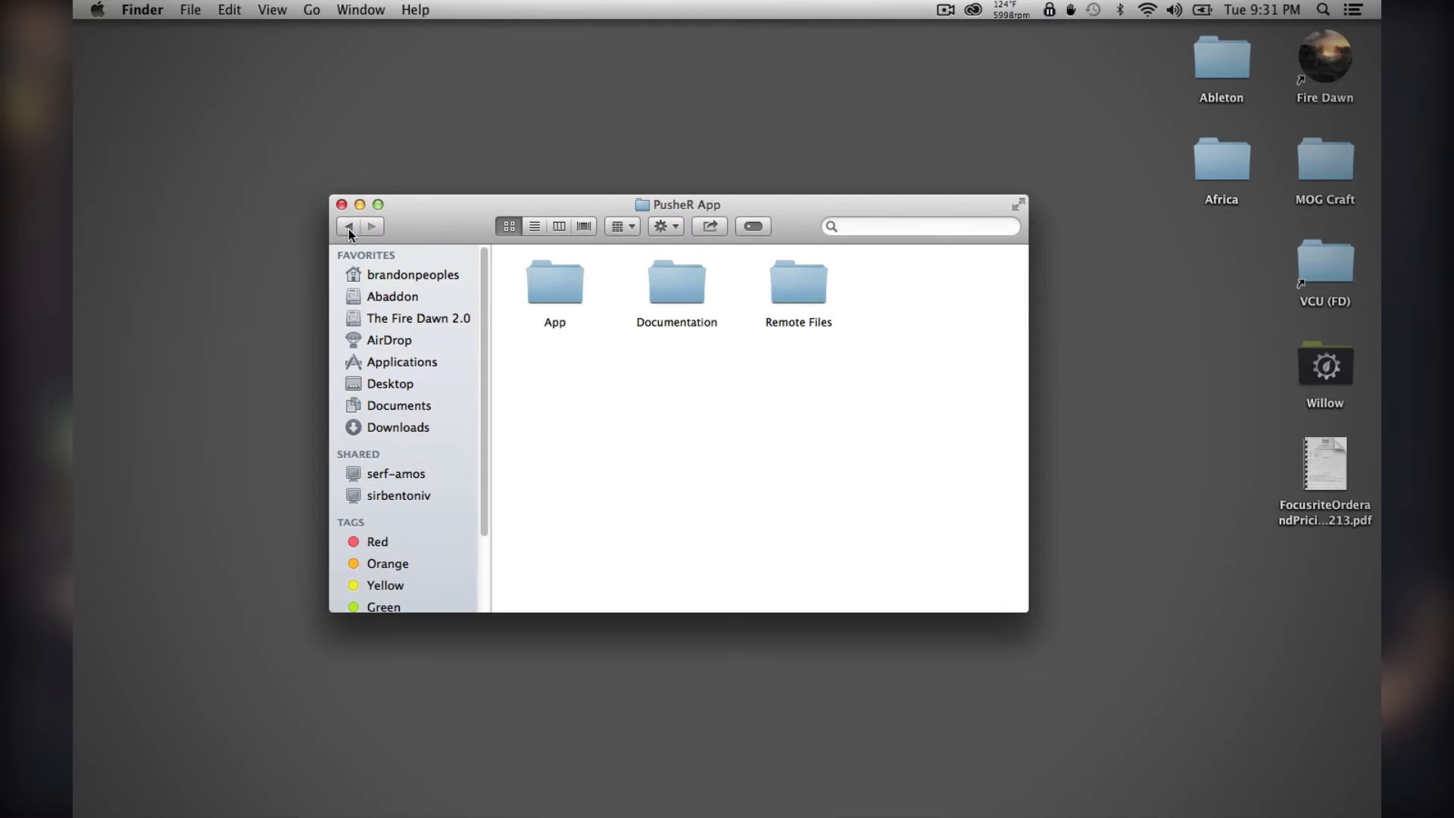
# Add the PusheR app from App > Mac to the Dock and launch it
pyautogui.doubleClick(552, 293)
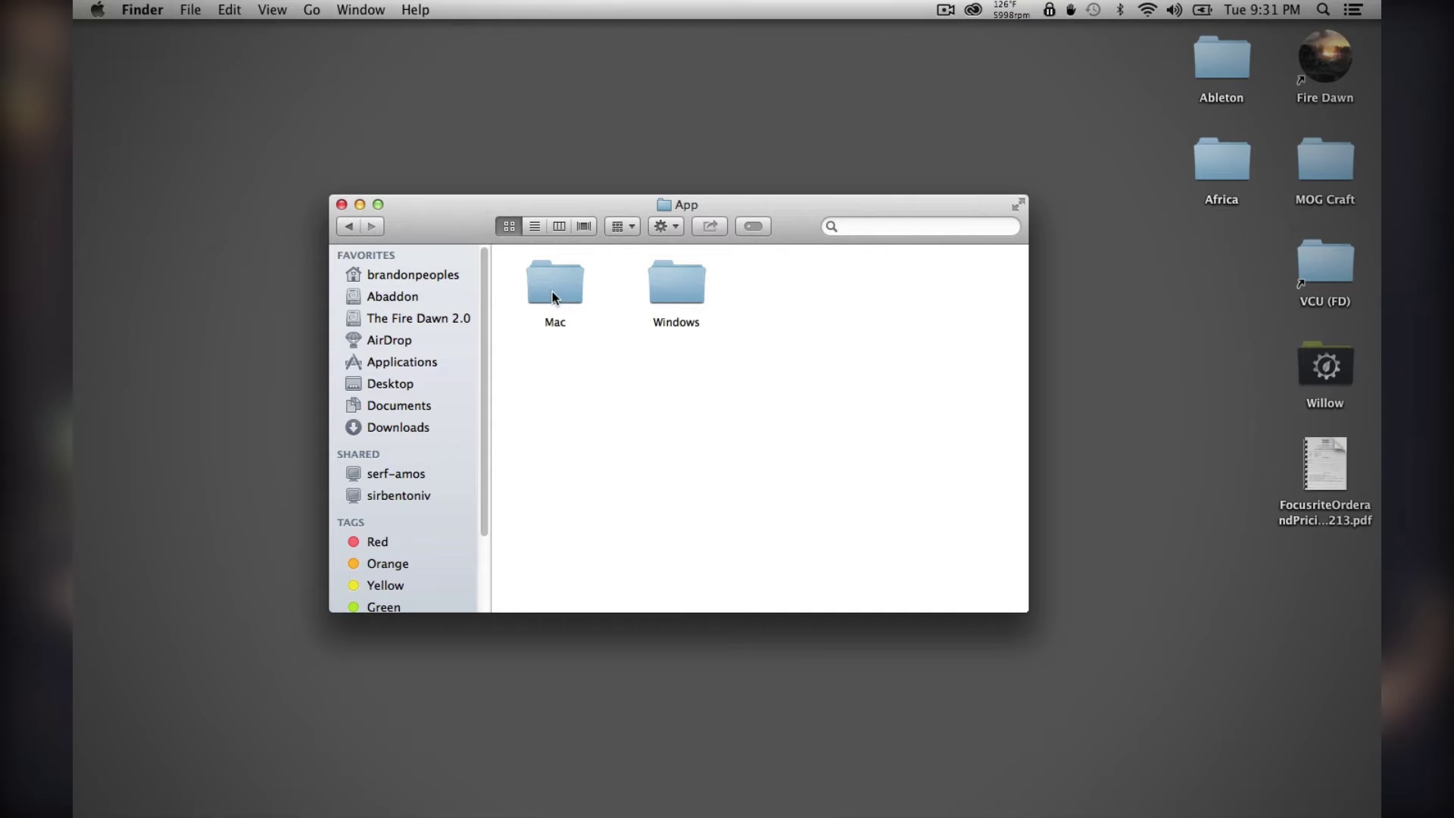
pyautogui.doubleClick(550, 294)
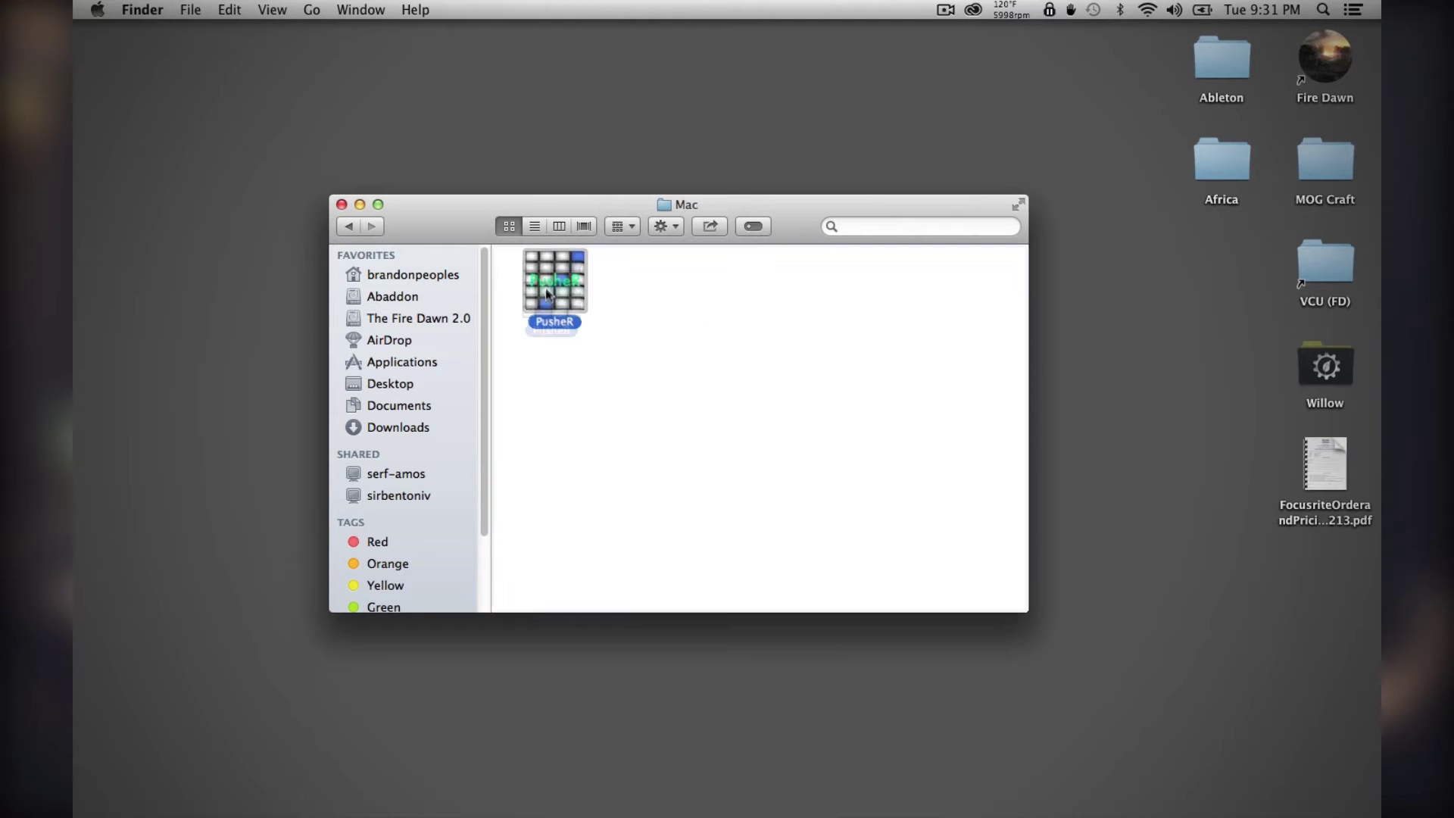
pyautogui.moveTo(554, 284)
pyautogui.mouseDown()
pyautogui.moveTo(509, 619)
pyautogui.moveTo(346, 783)
pyautogui.mouseUp()
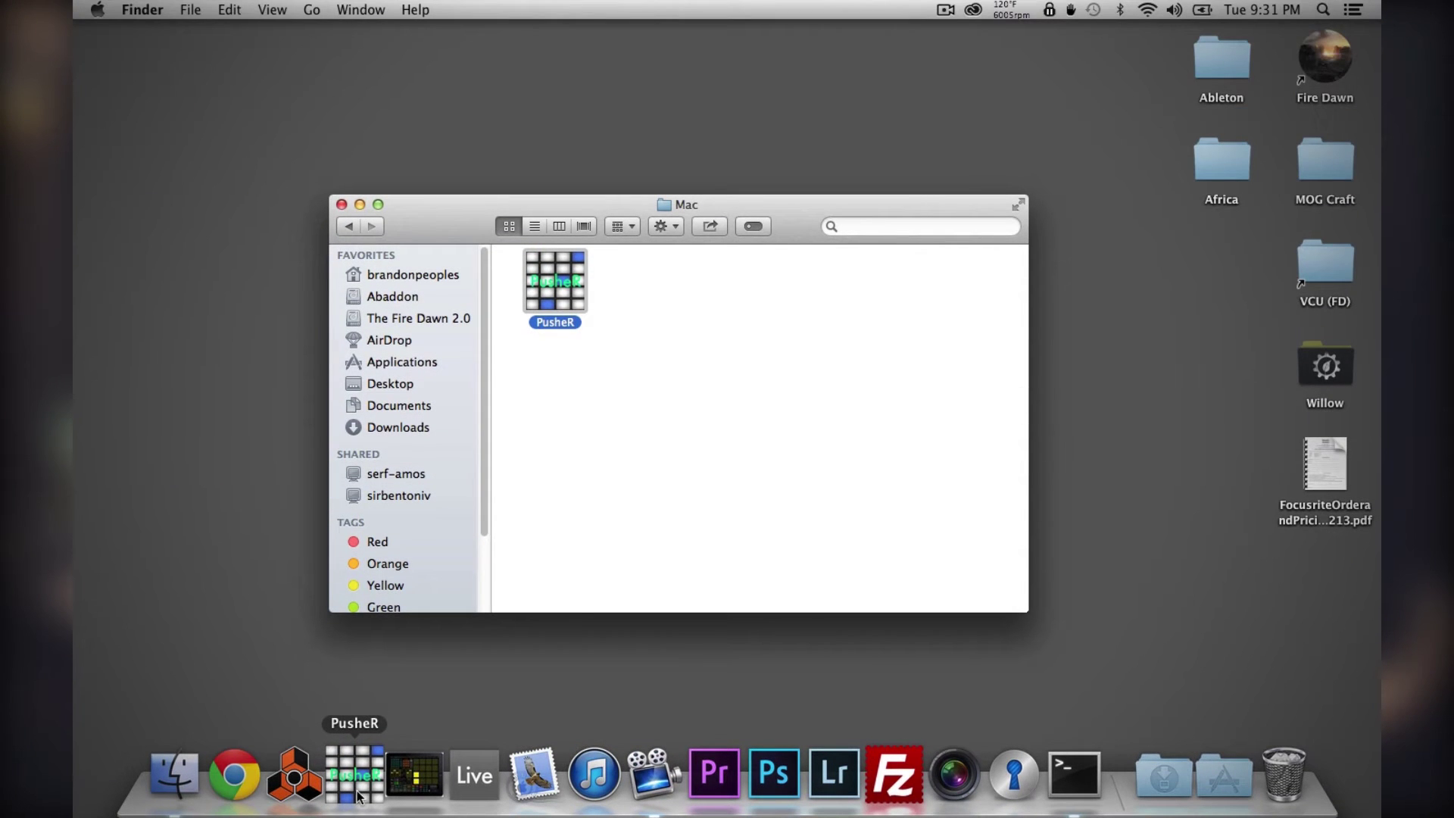
pyautogui.click(357, 775)
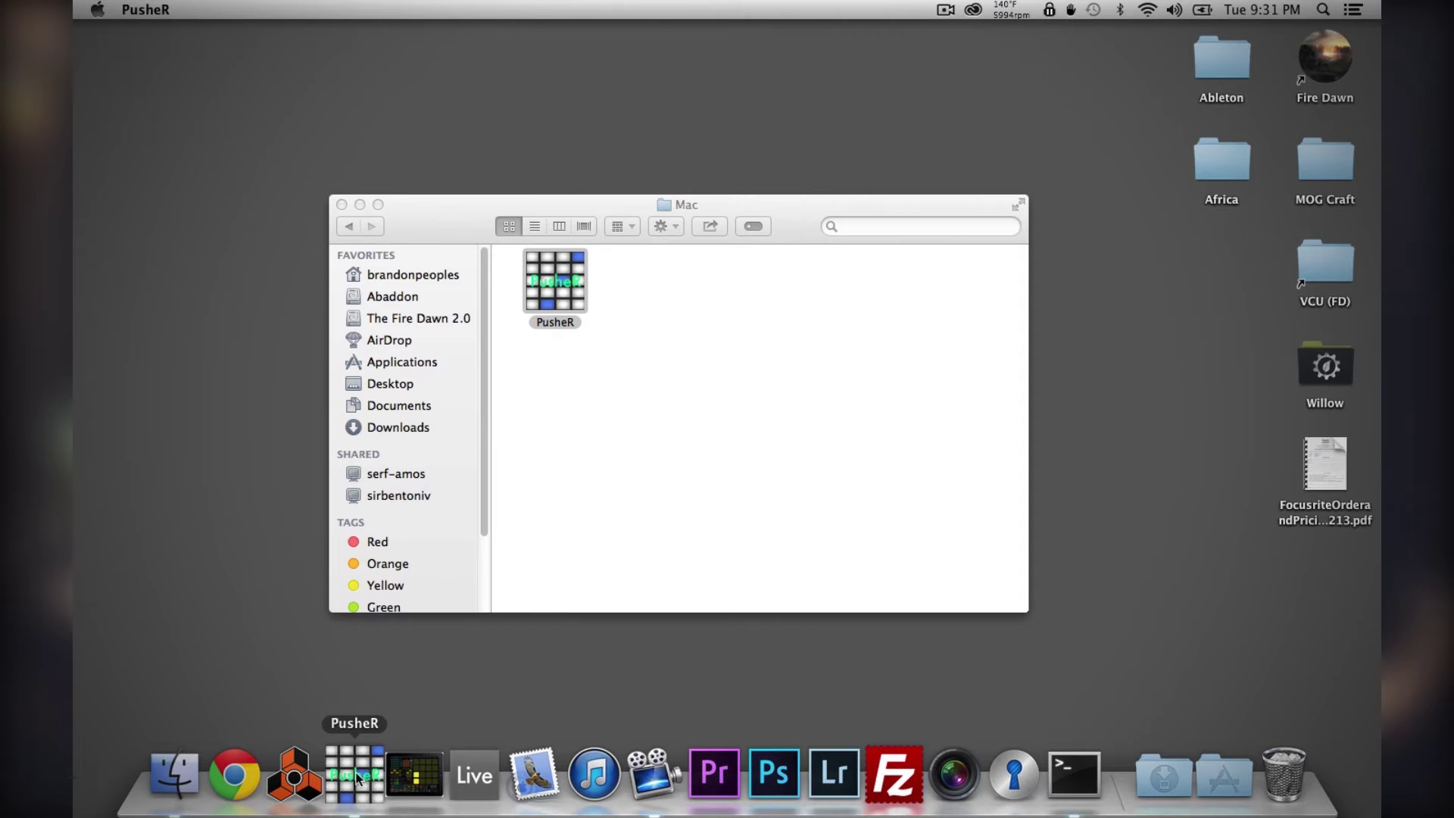
pyautogui.click(360, 205)
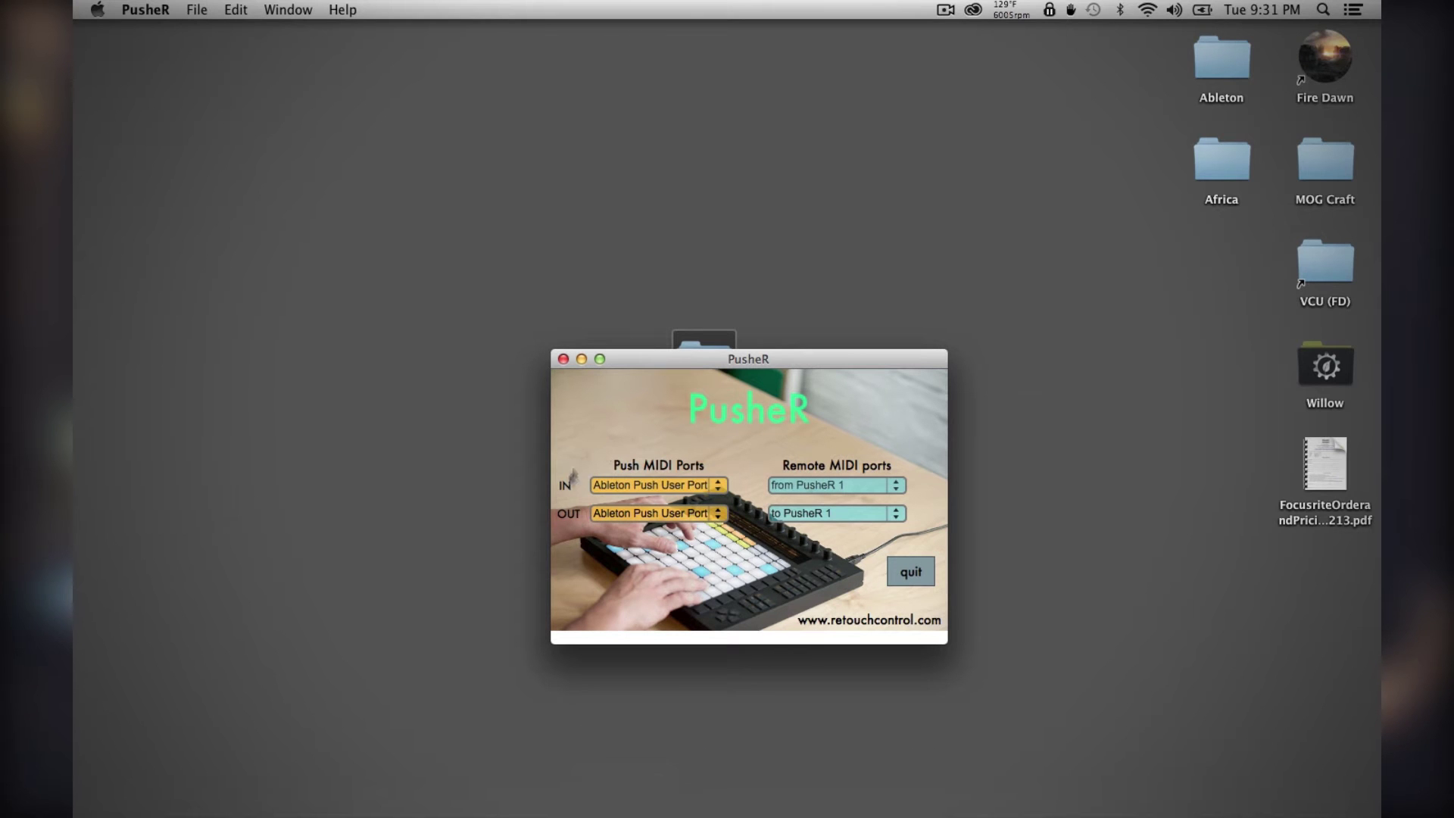
# Leave PusheR's input port on Ableton Push User Port and launch Reason from the Dock
pyautogui.click(684, 485)
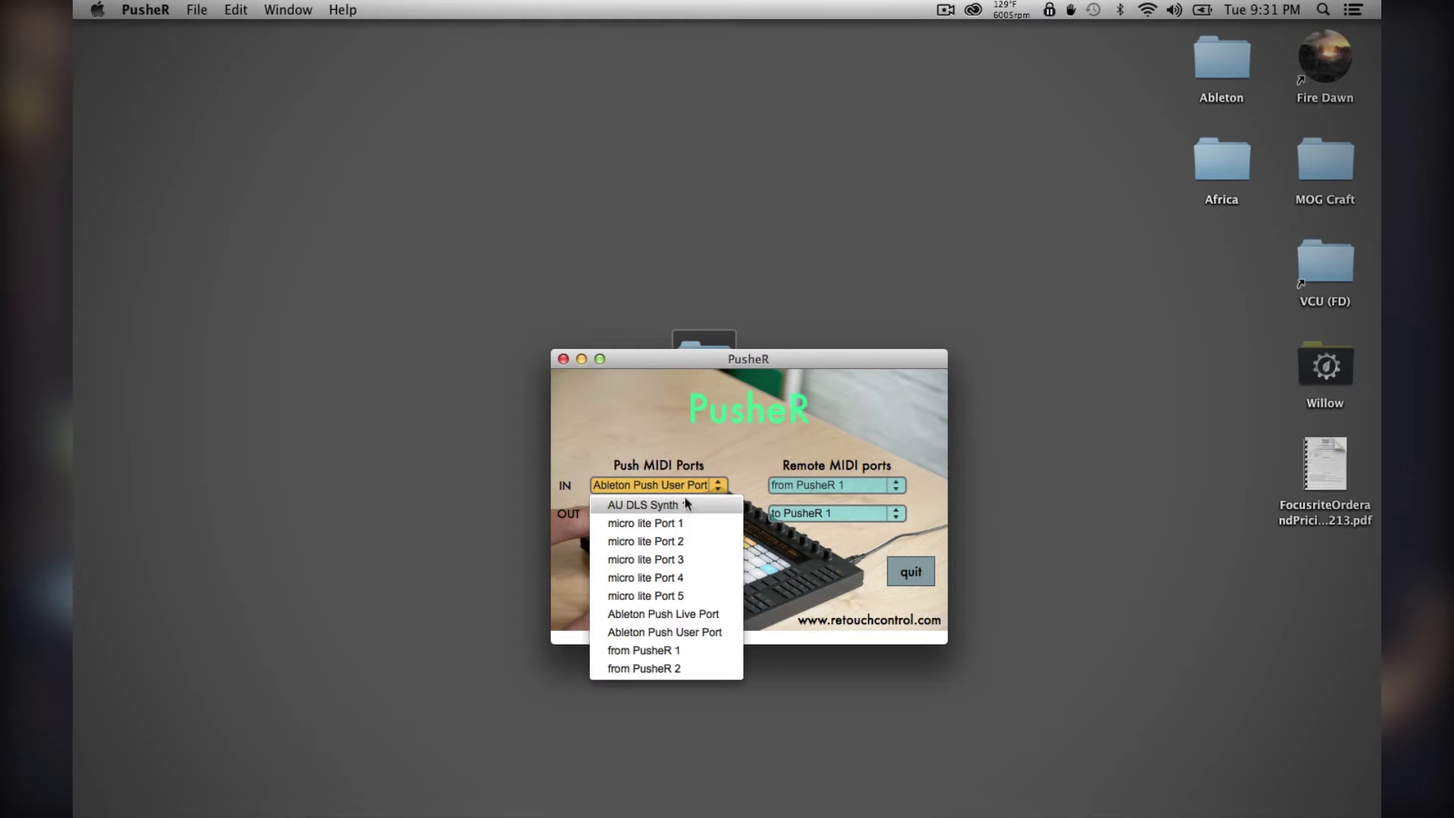
pyautogui.click(681, 602)
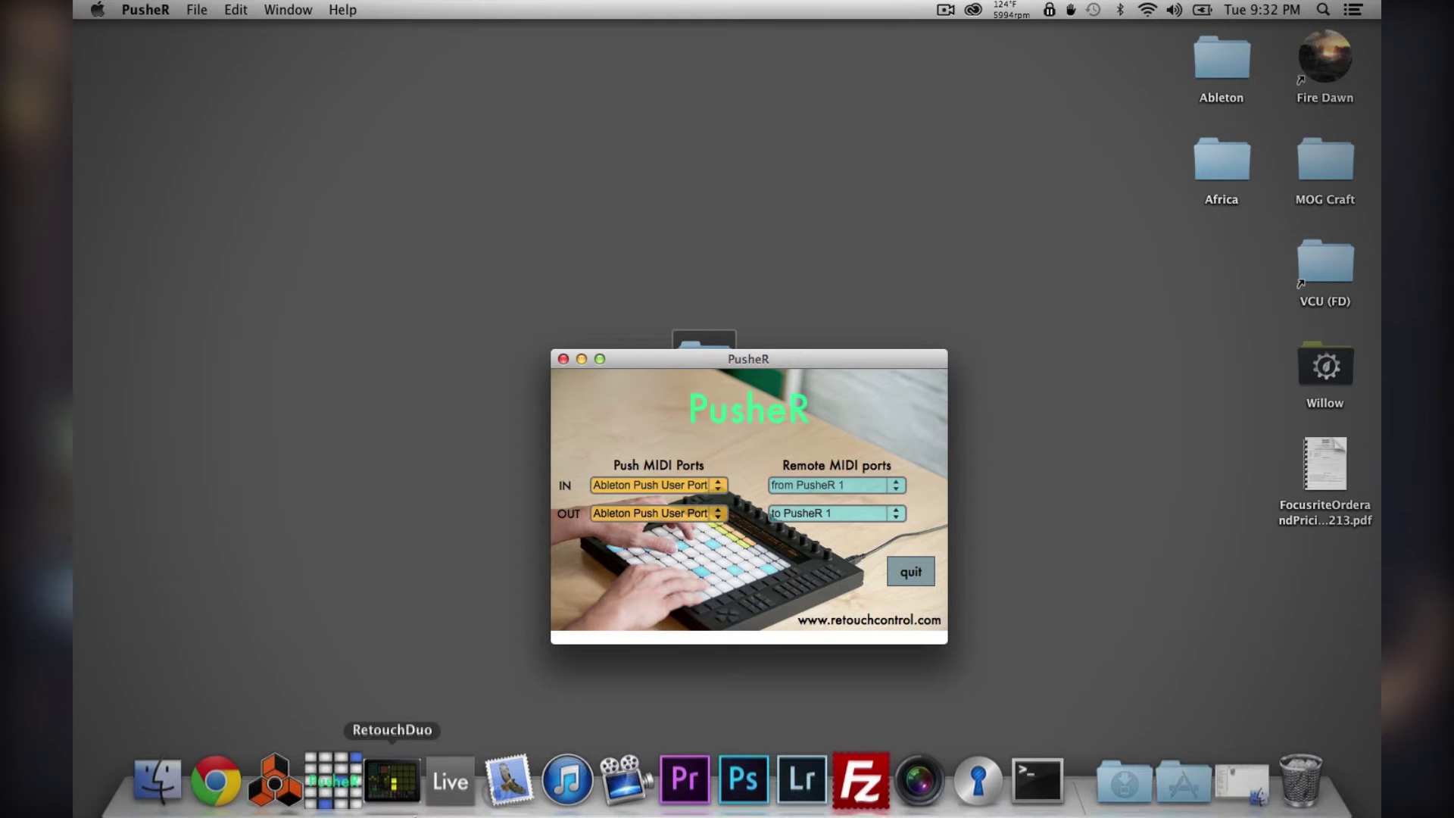
pyautogui.click(275, 777)
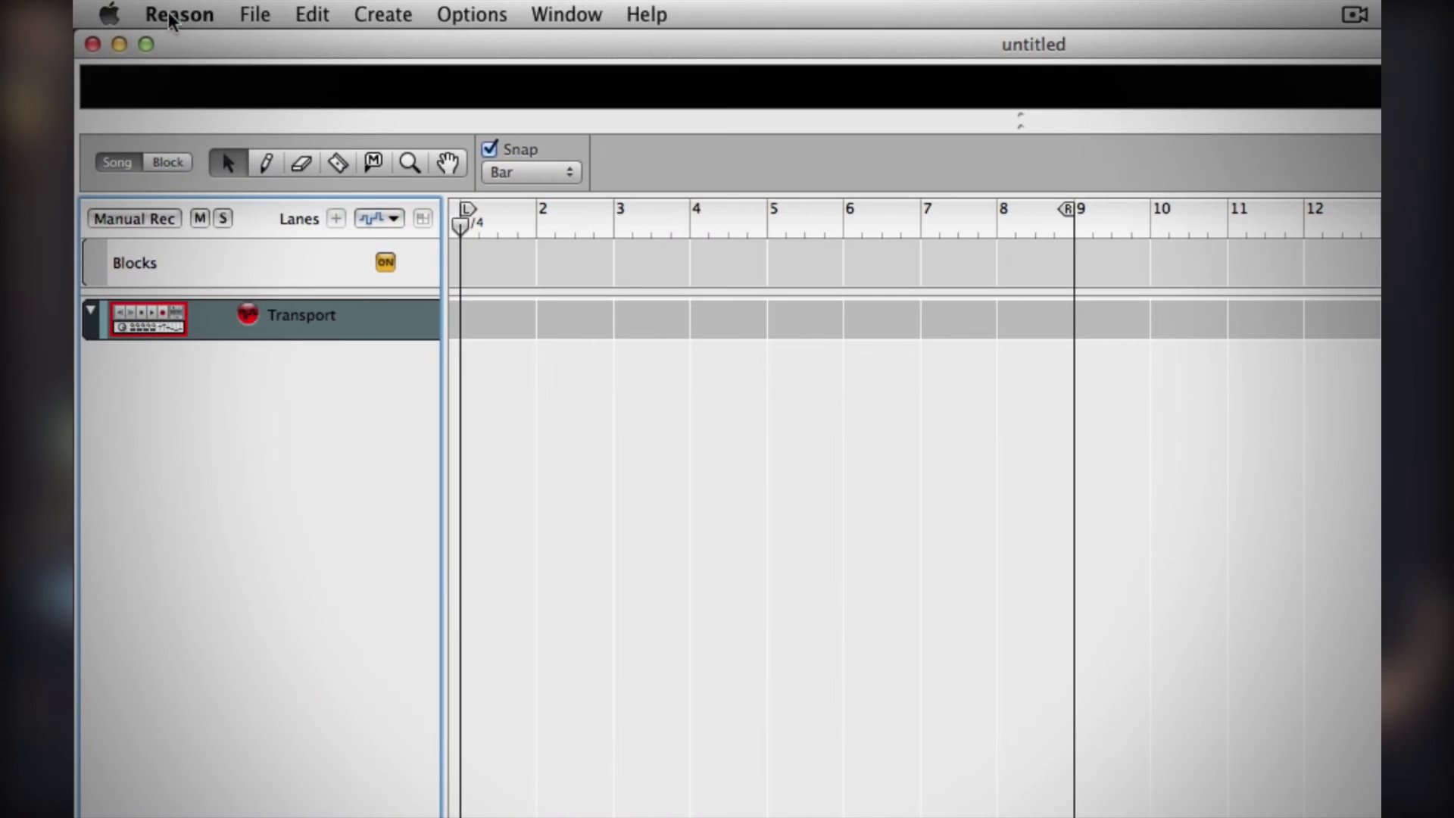
# Open Reason Preferences on Control Surfaces and begin adding a new surface
pyautogui.click(178, 13)
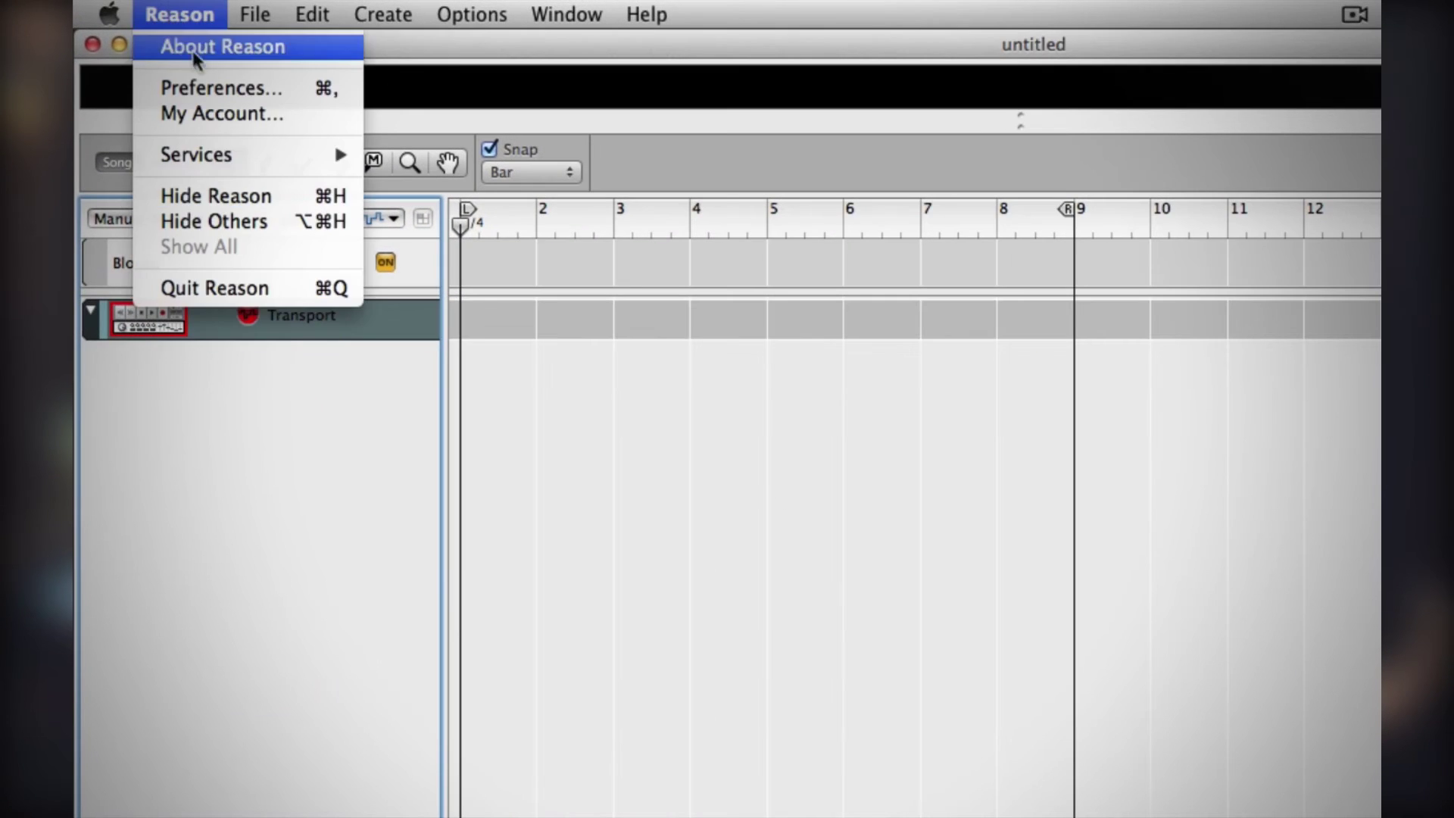
pyautogui.click(199, 52)
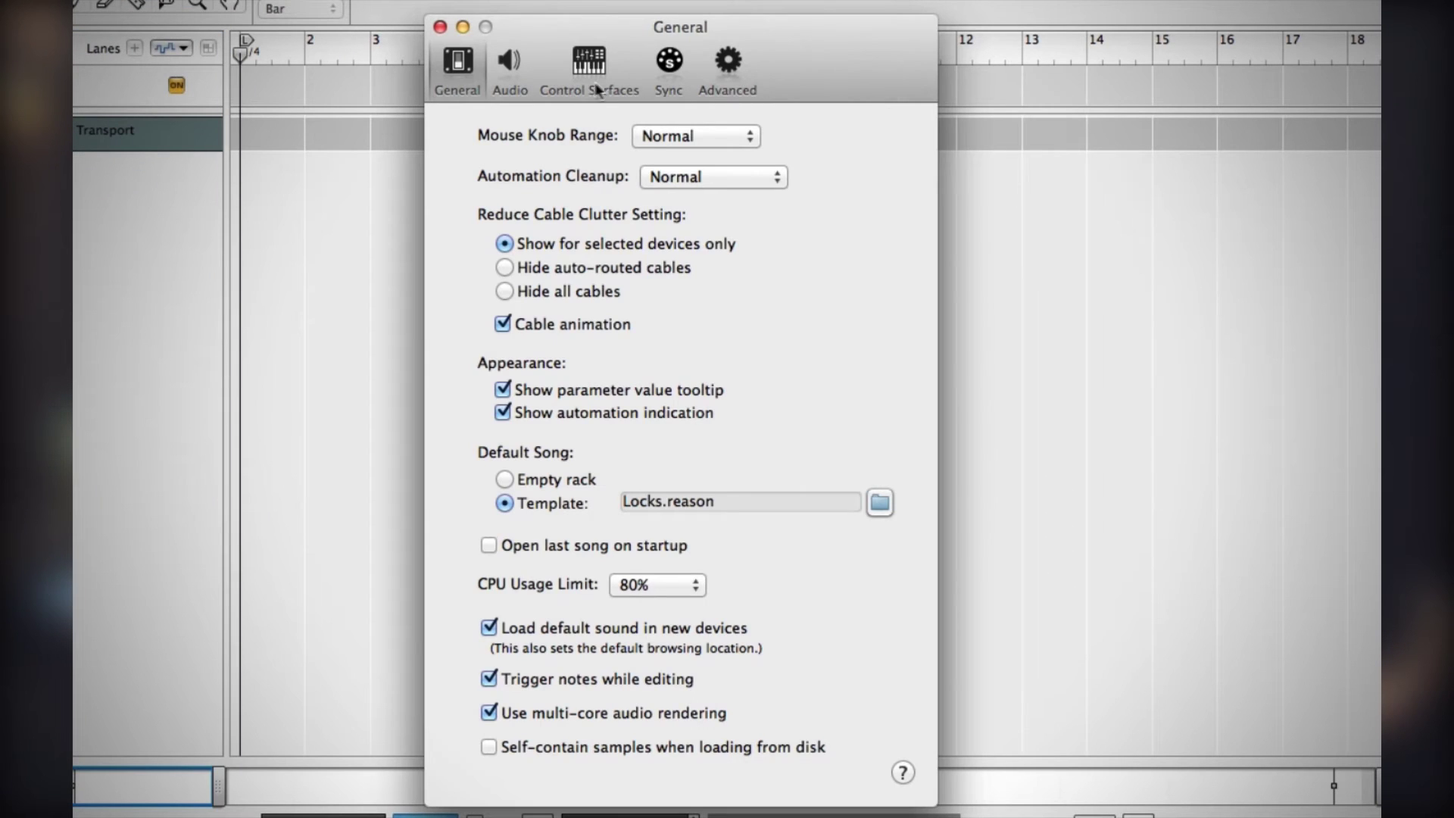
pyautogui.click(589, 70)
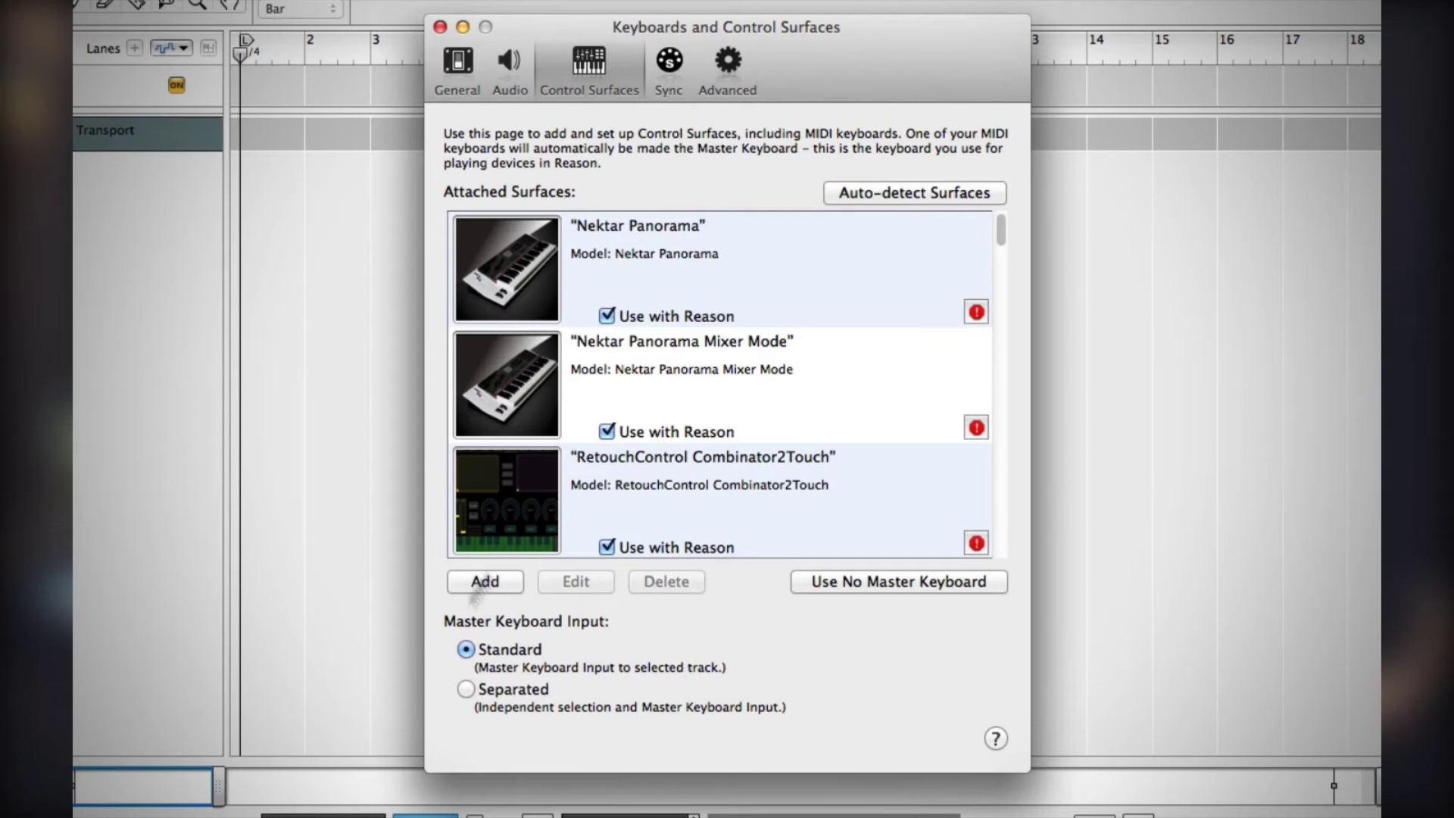
pyautogui.click(484, 581)
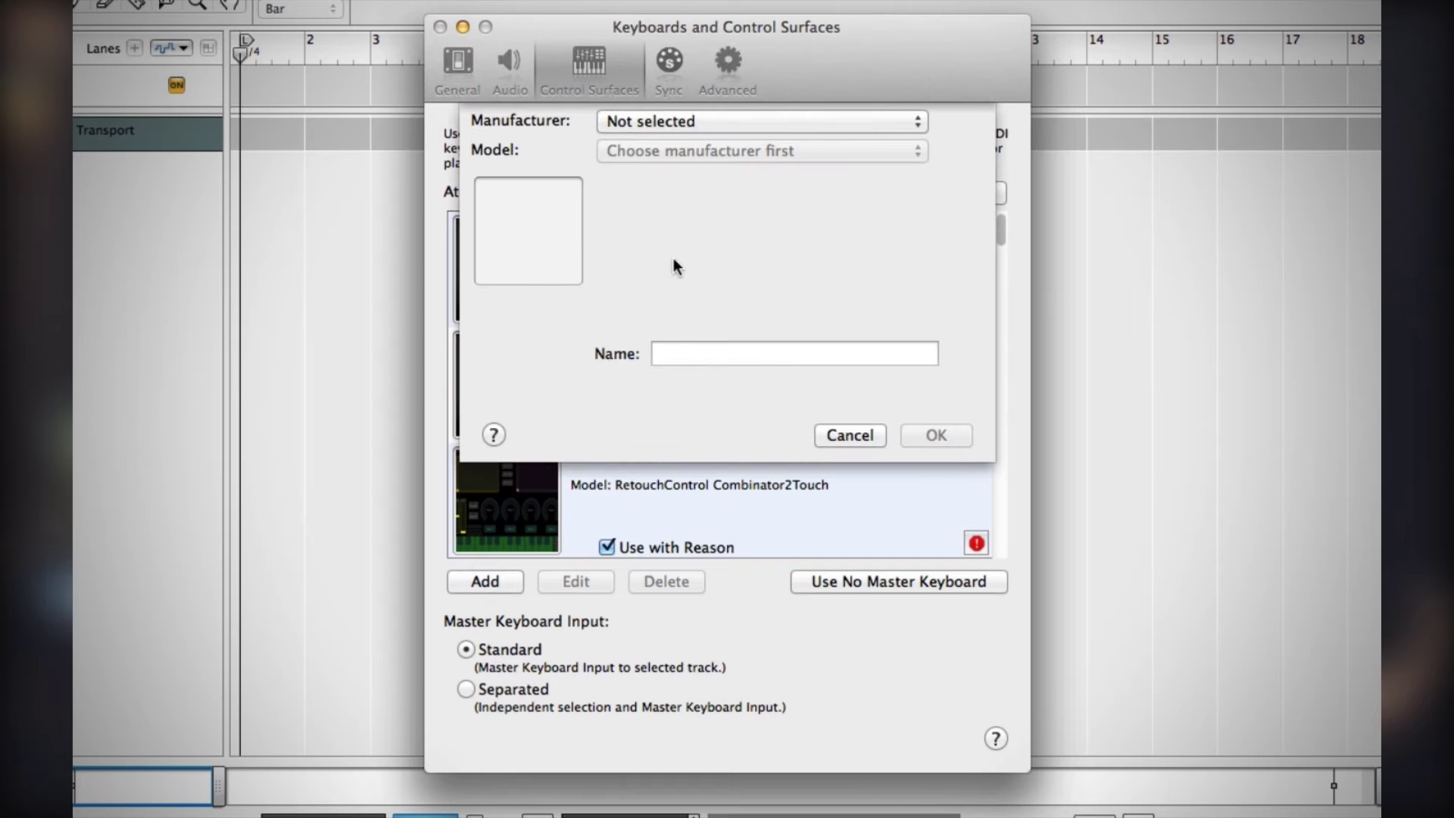
pyautogui.click(687, 122)
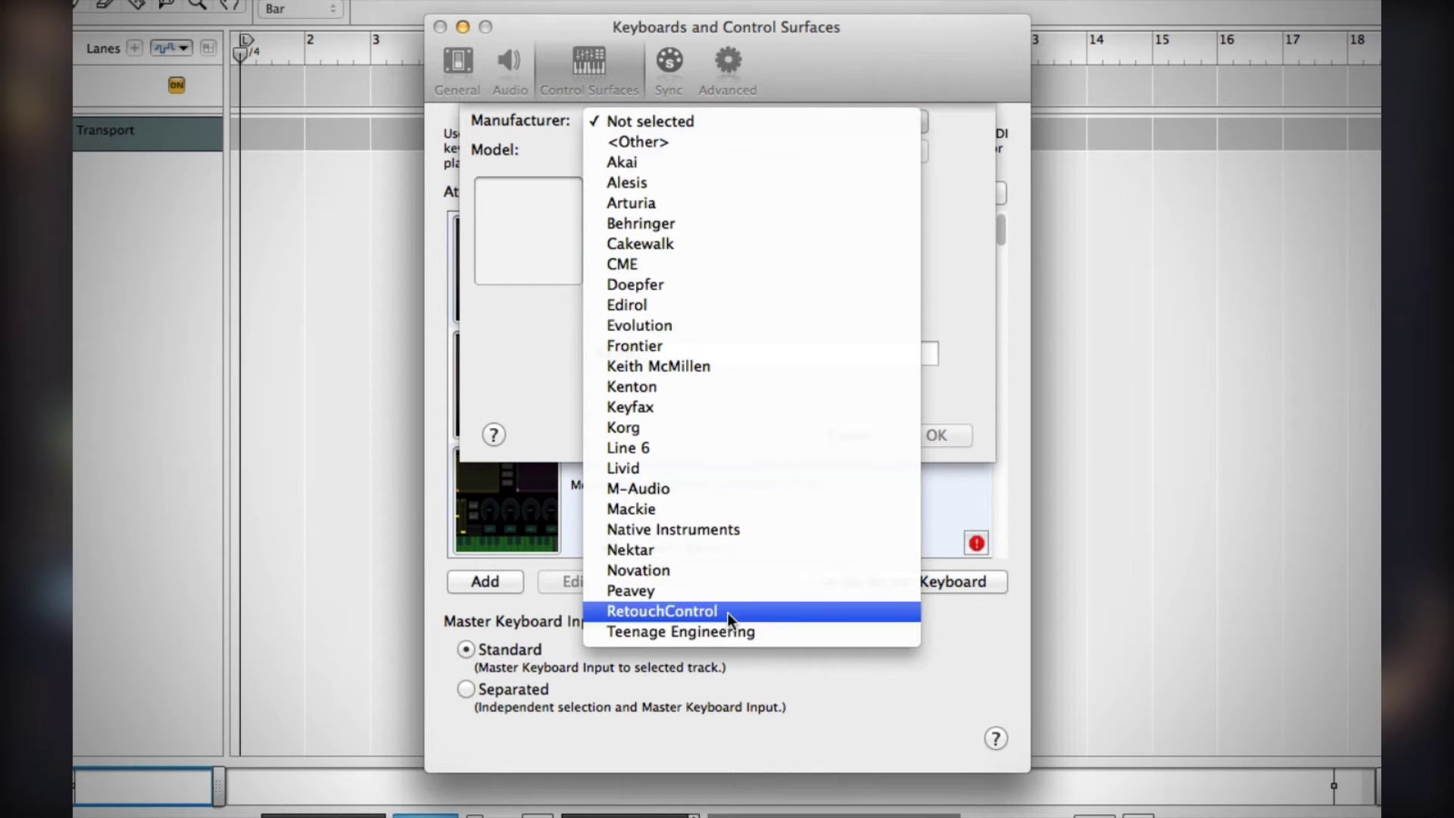
# Add a RetouchControl PushTransport surface with In 'from PusheR 1' and Out 'to PusheR 1'
pyautogui.click(729, 614)
pyautogui.click(687, 150)
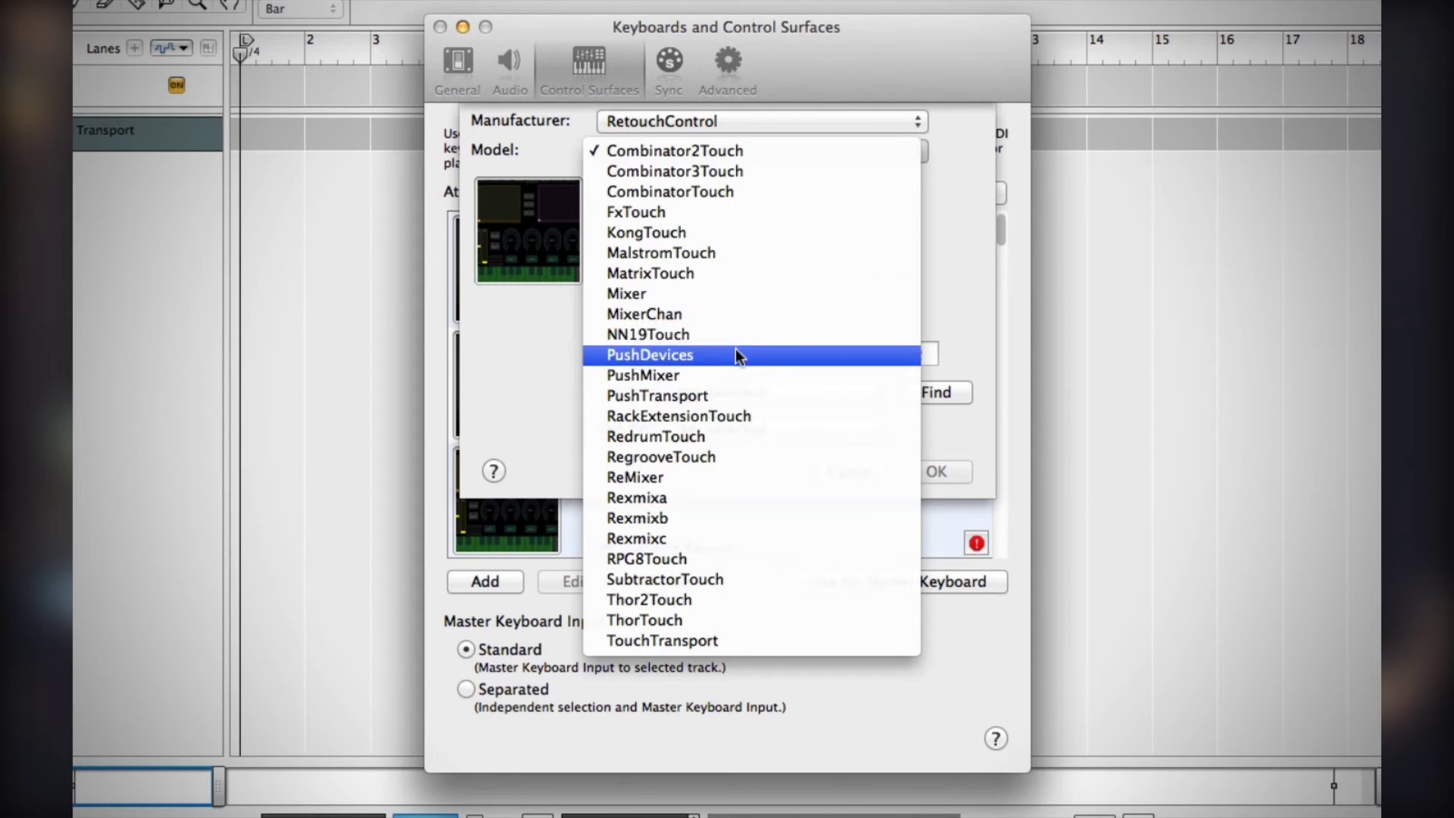
pyautogui.click(736, 395)
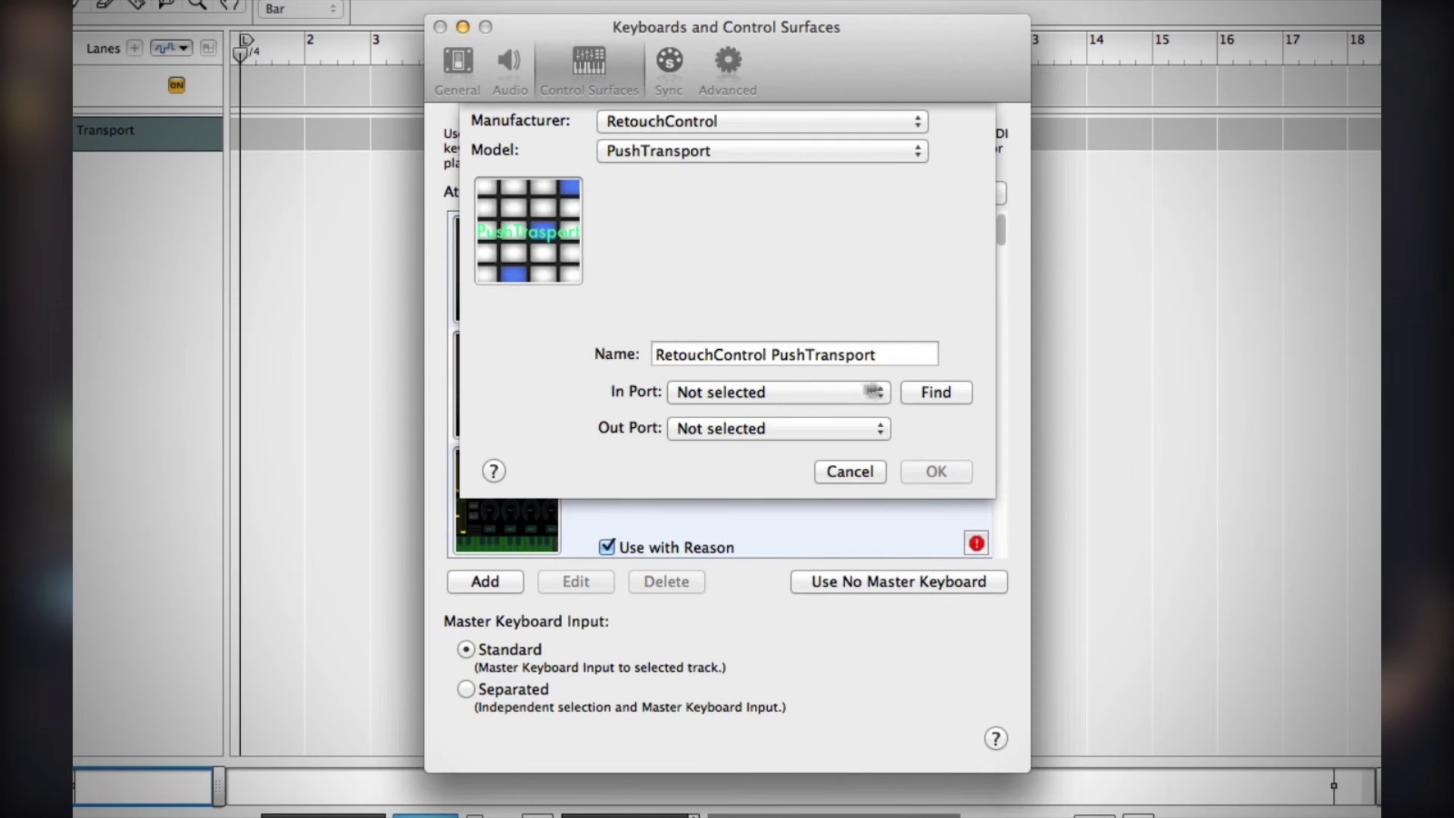
pyautogui.click(825, 394)
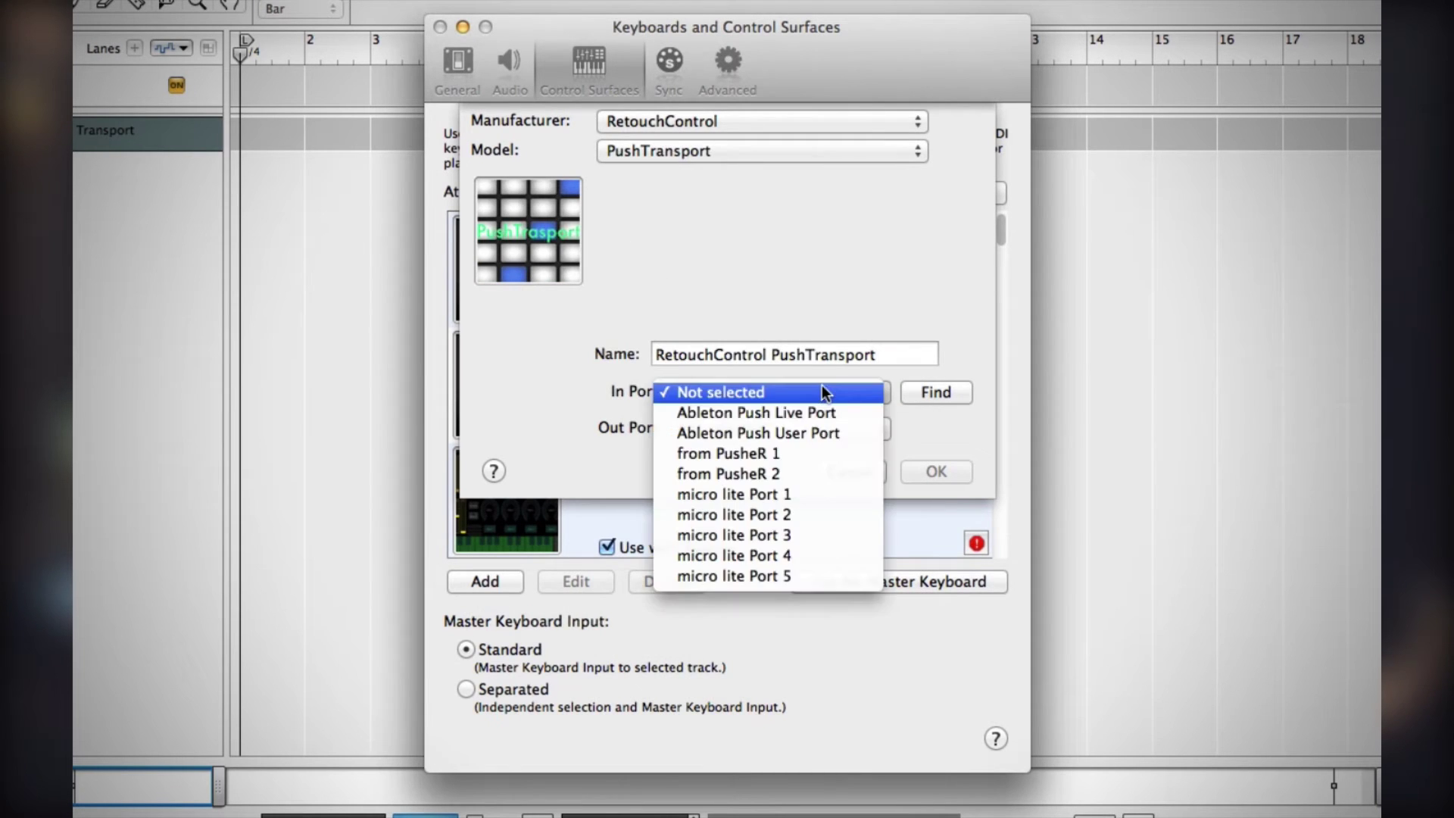
pyautogui.click(816, 454)
pyautogui.click(767, 429)
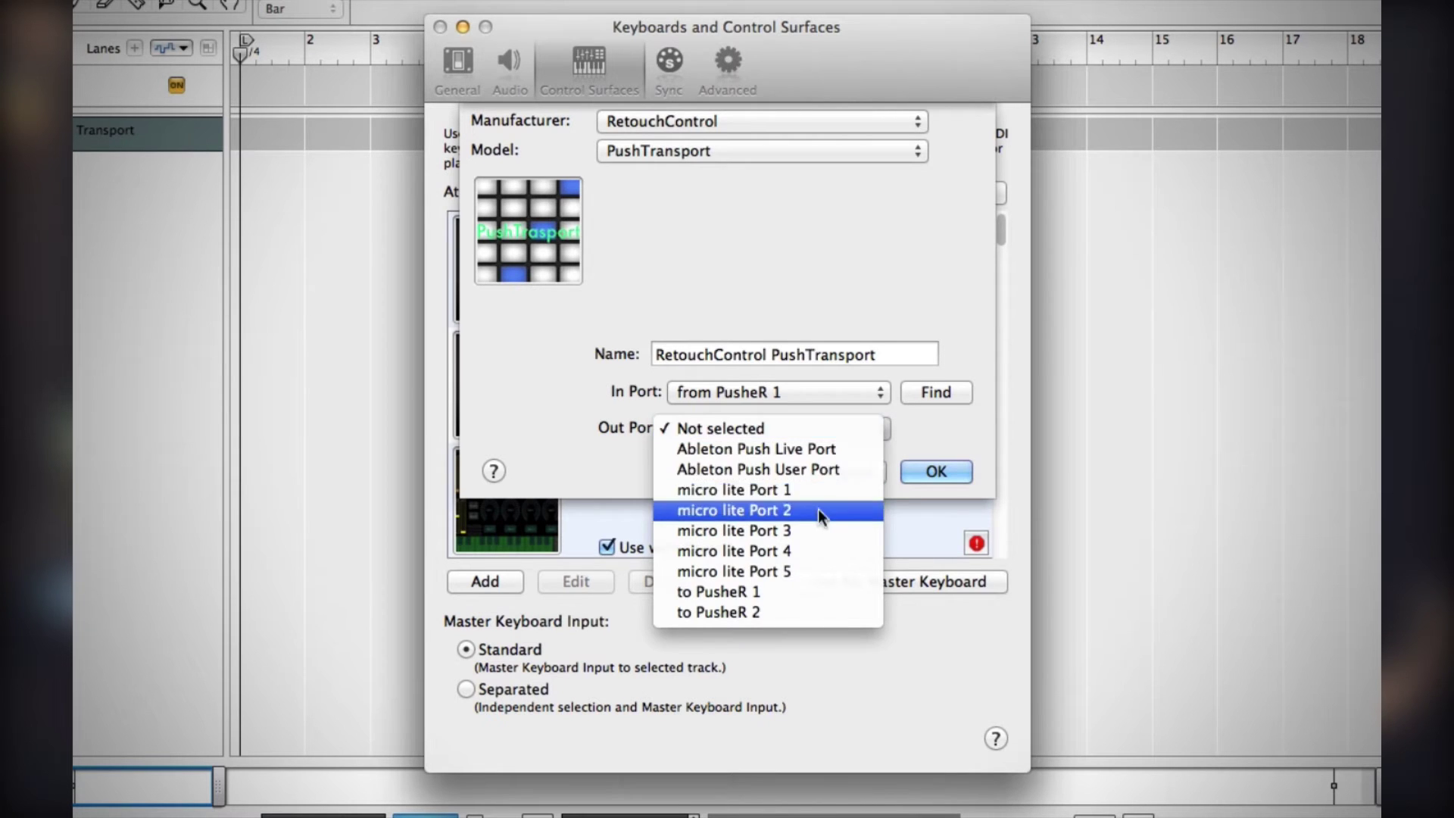
pyautogui.click(813, 591)
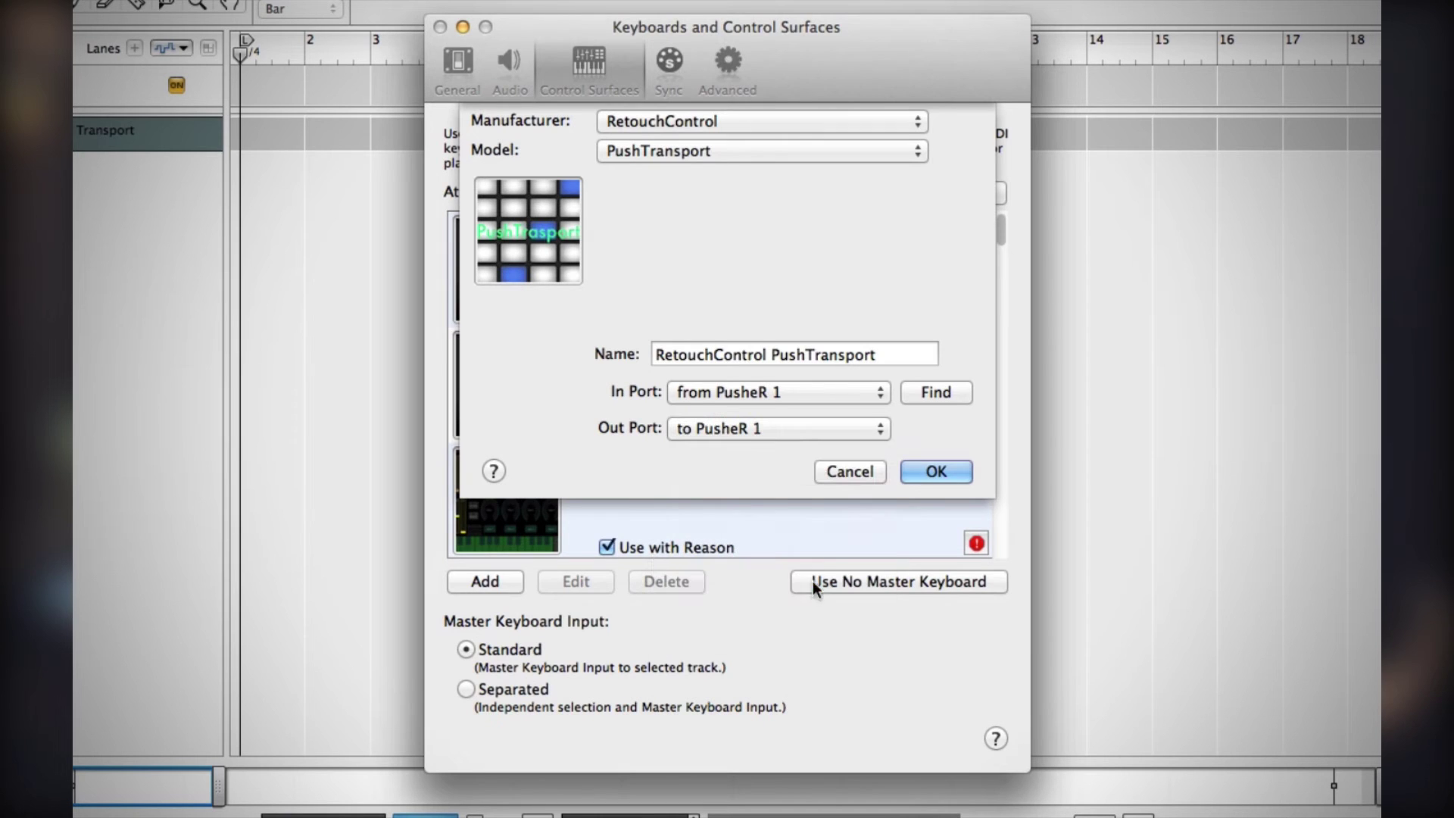
pyautogui.click(936, 472)
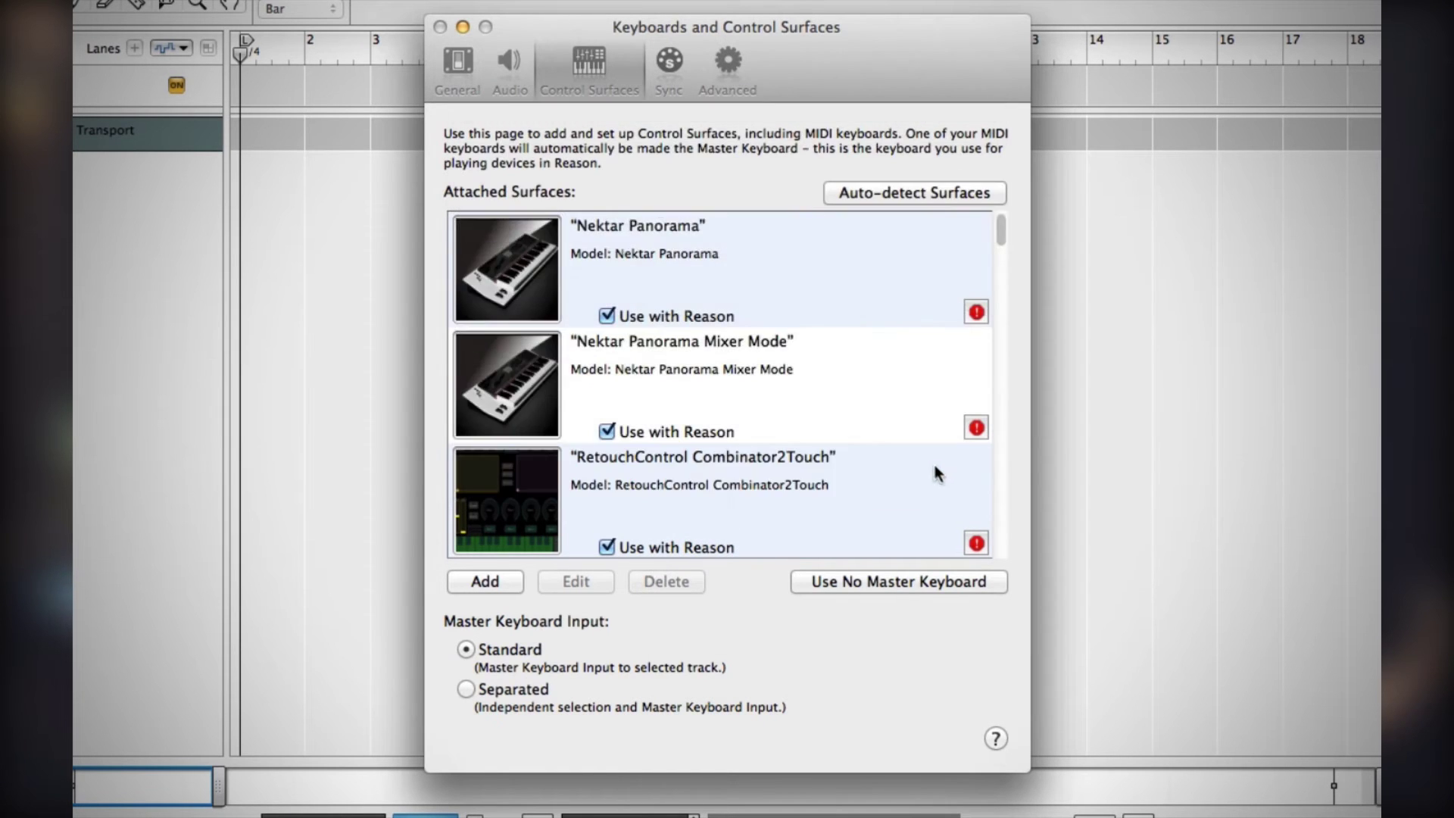
# Add a RetouchControl PushMixer surface with In 'from PusheR 1' and Out 'to PusheR 1'
pyautogui.click(486, 582)
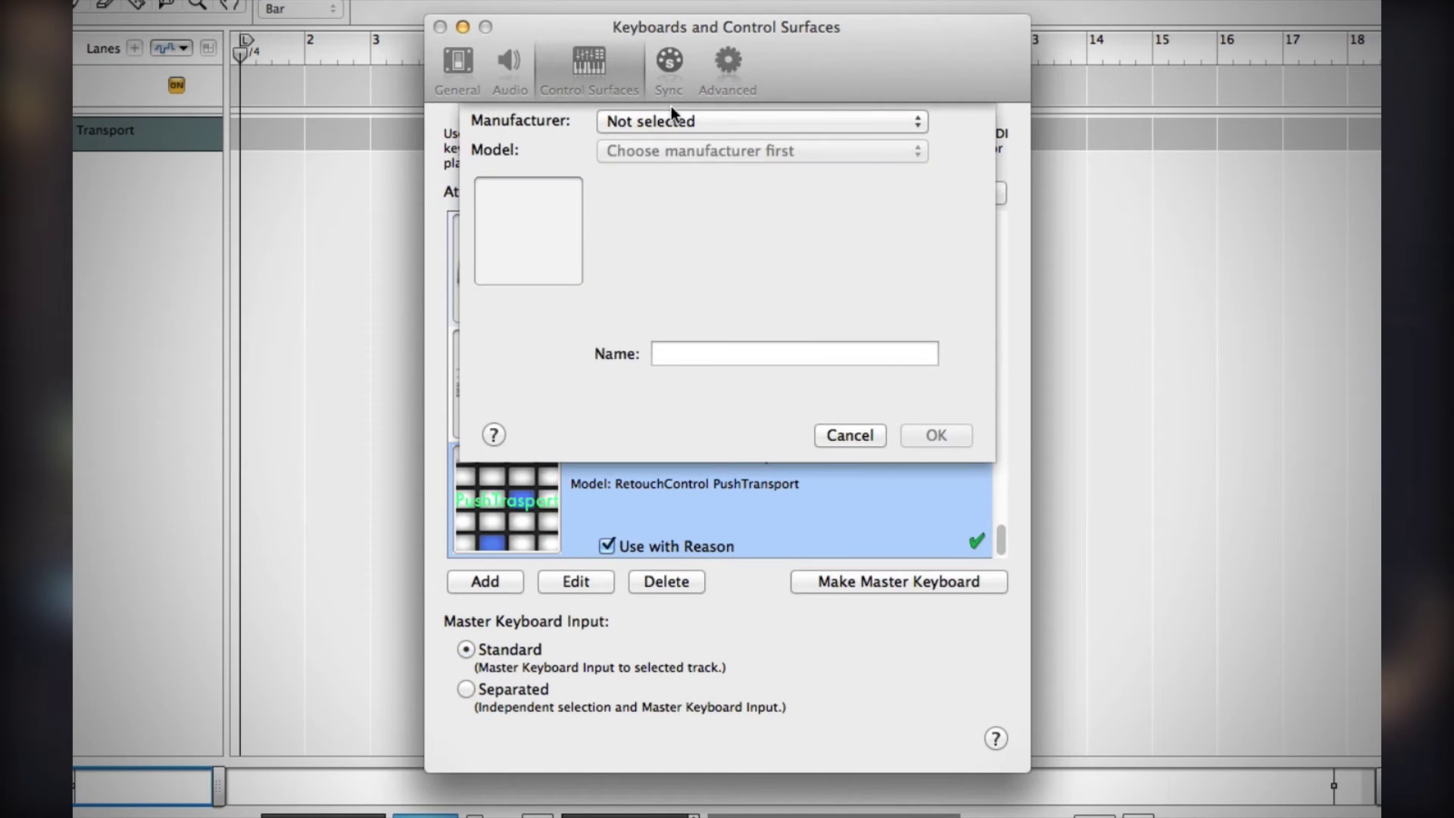
pyautogui.click(677, 118)
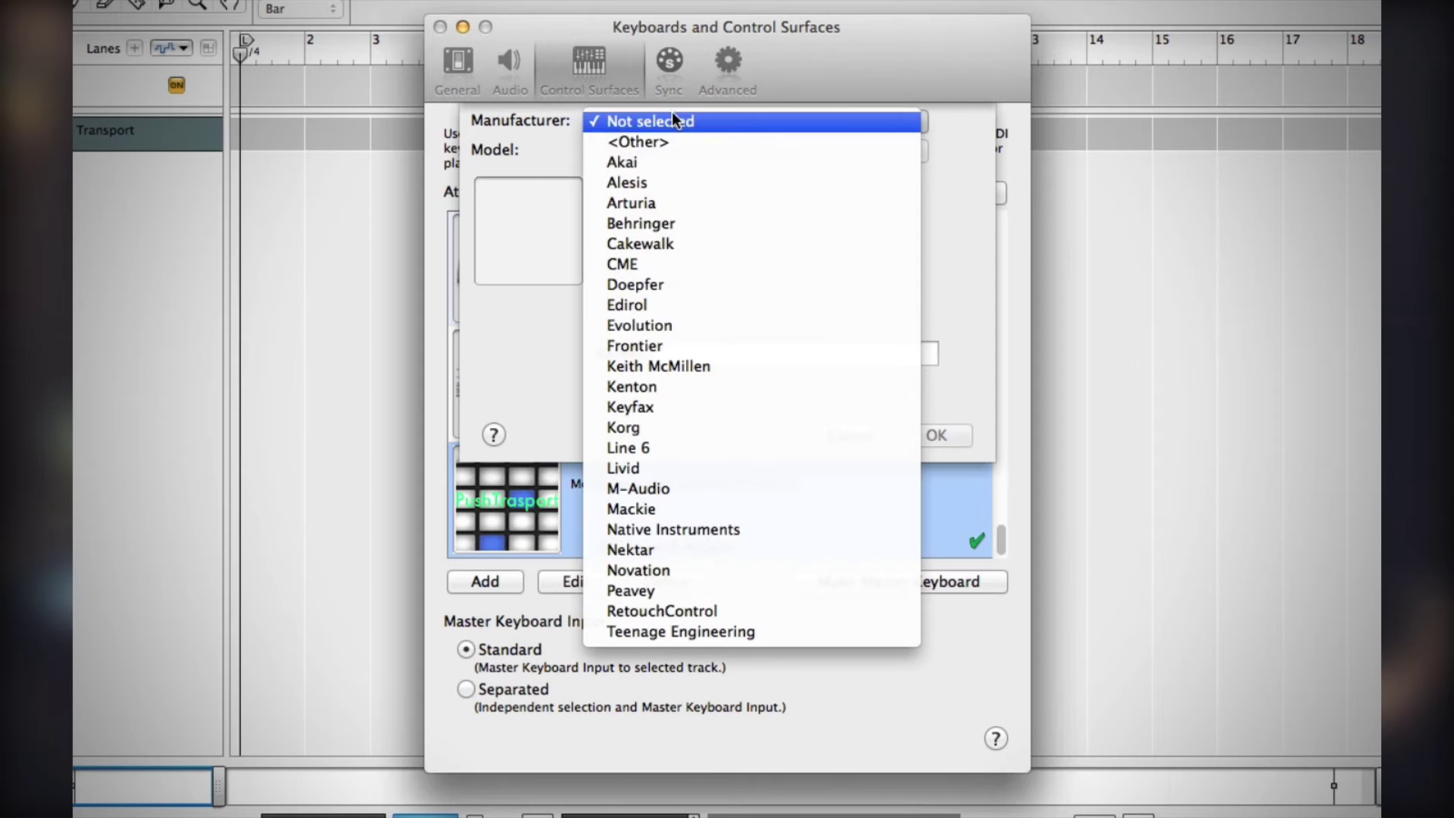
pyautogui.click(731, 609)
pyautogui.click(691, 148)
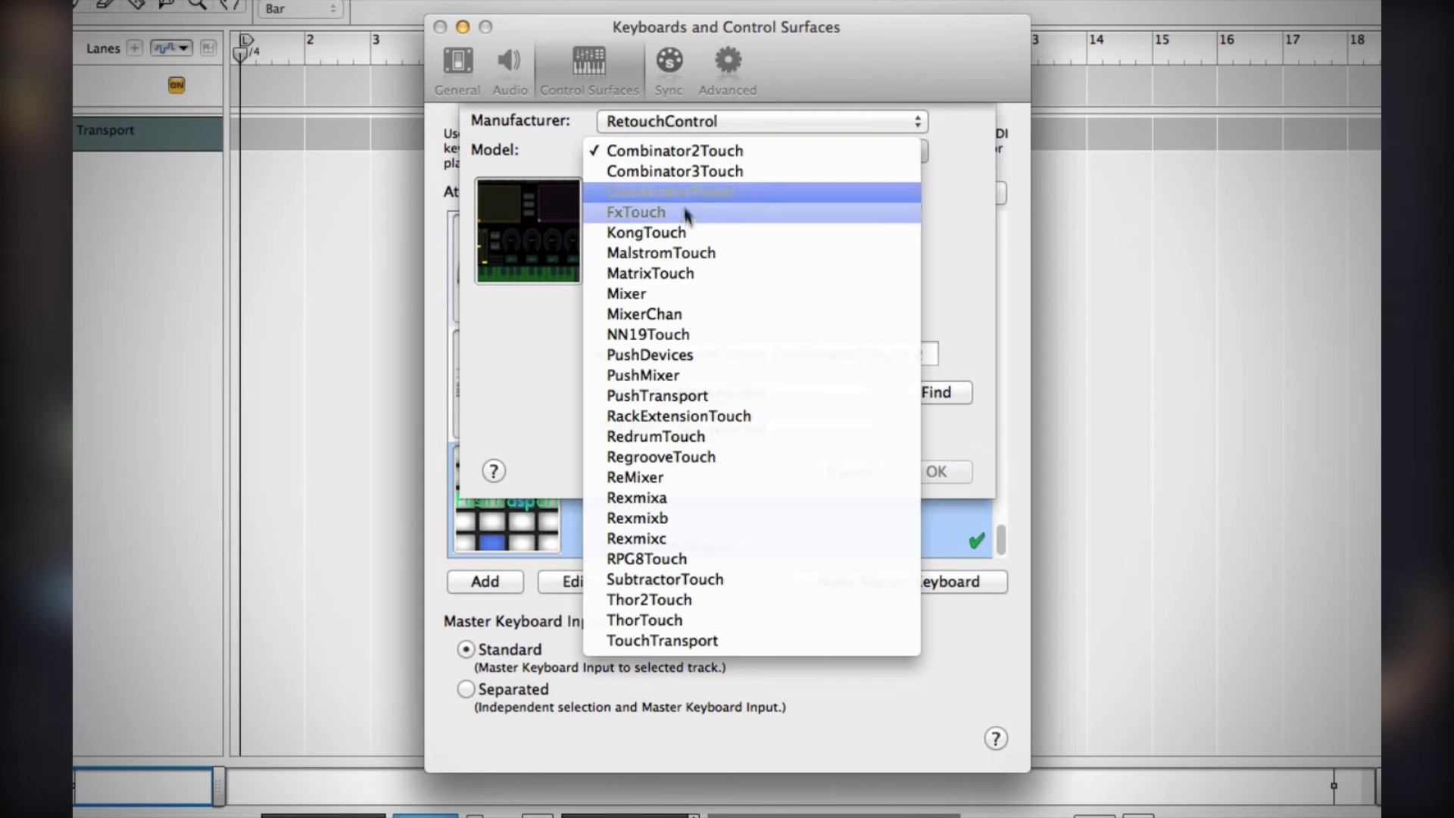
pyautogui.click(696, 375)
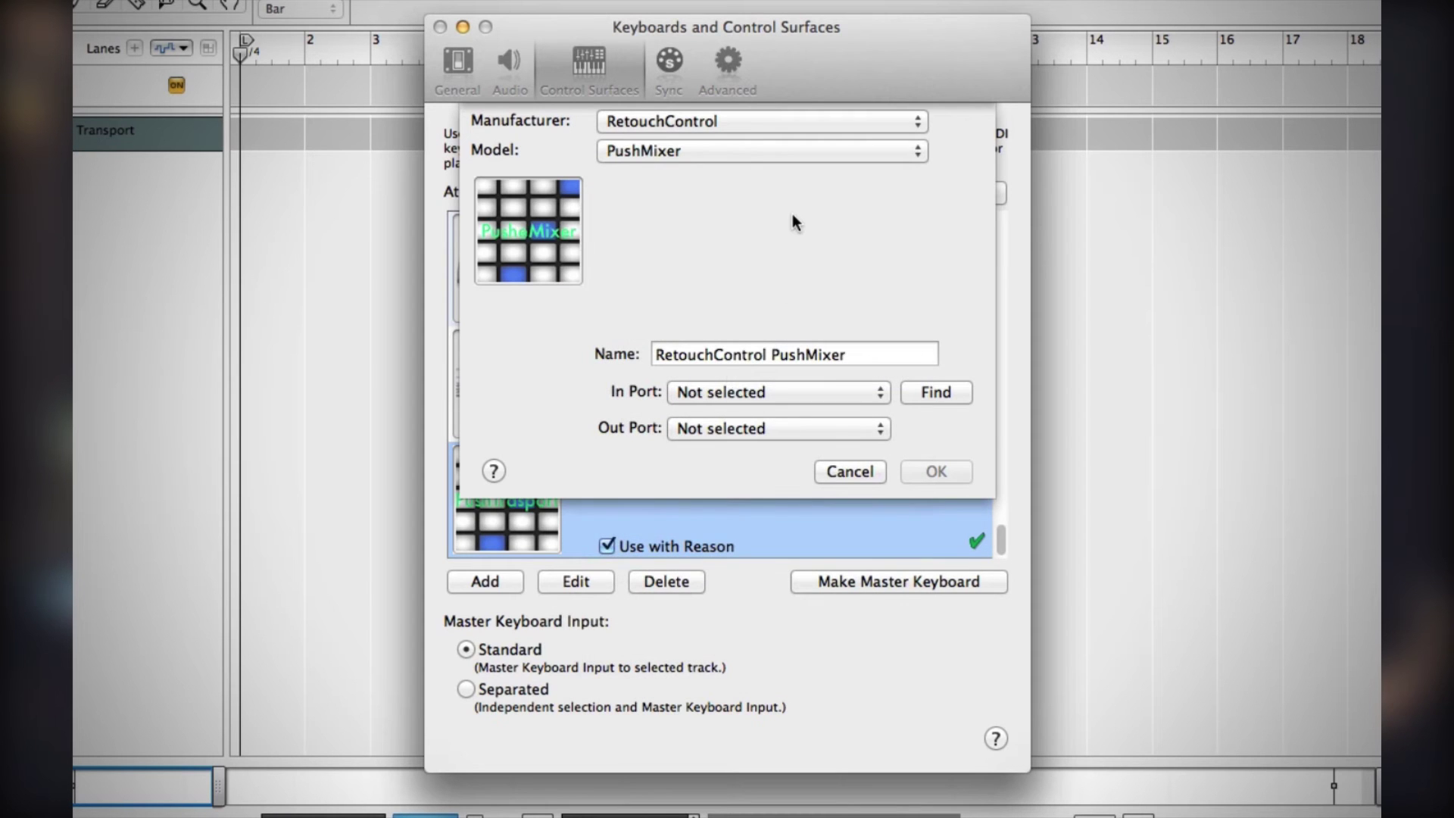
pyautogui.click(807, 391)
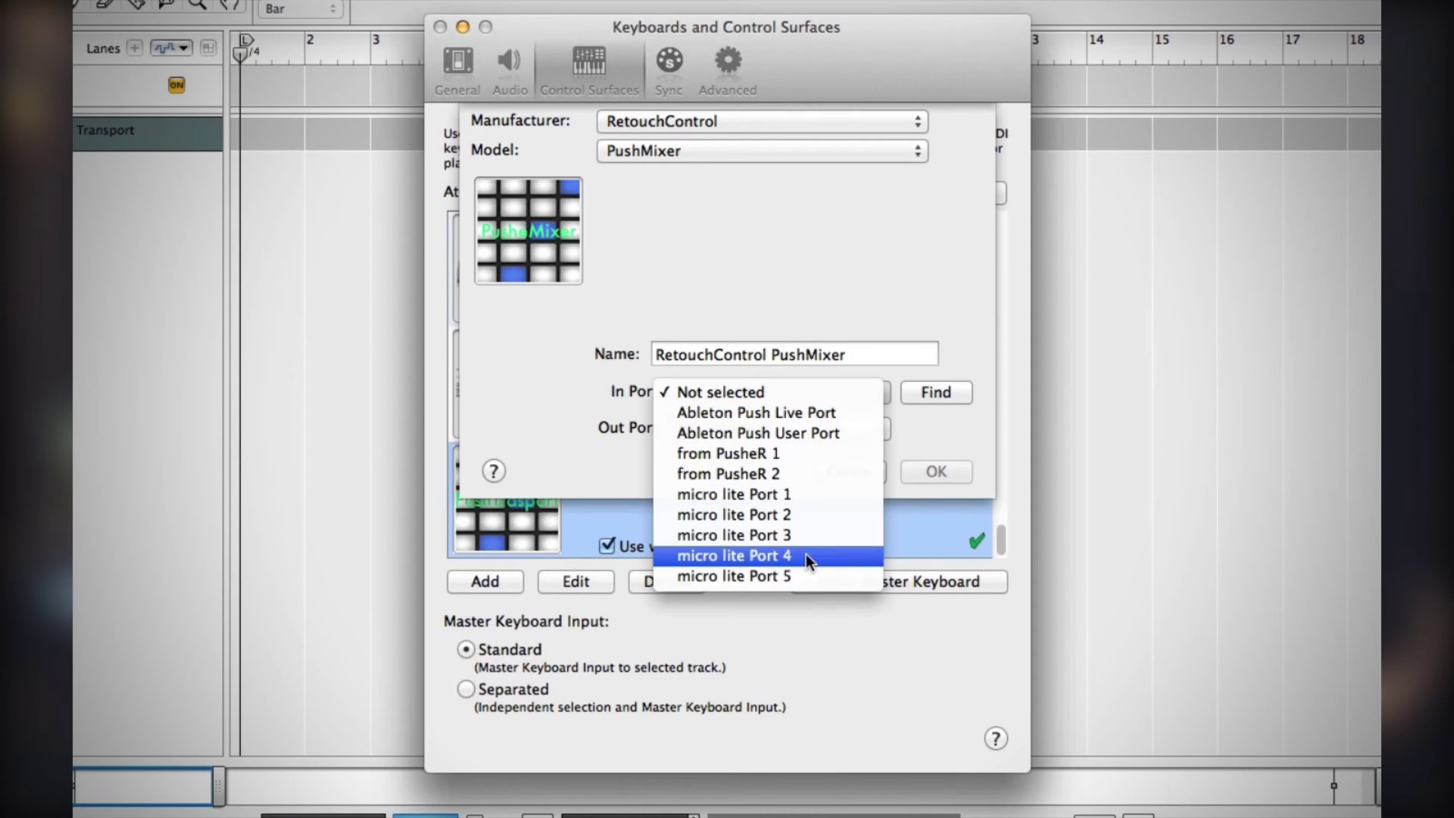
pyautogui.click(816, 454)
pyautogui.click(771, 429)
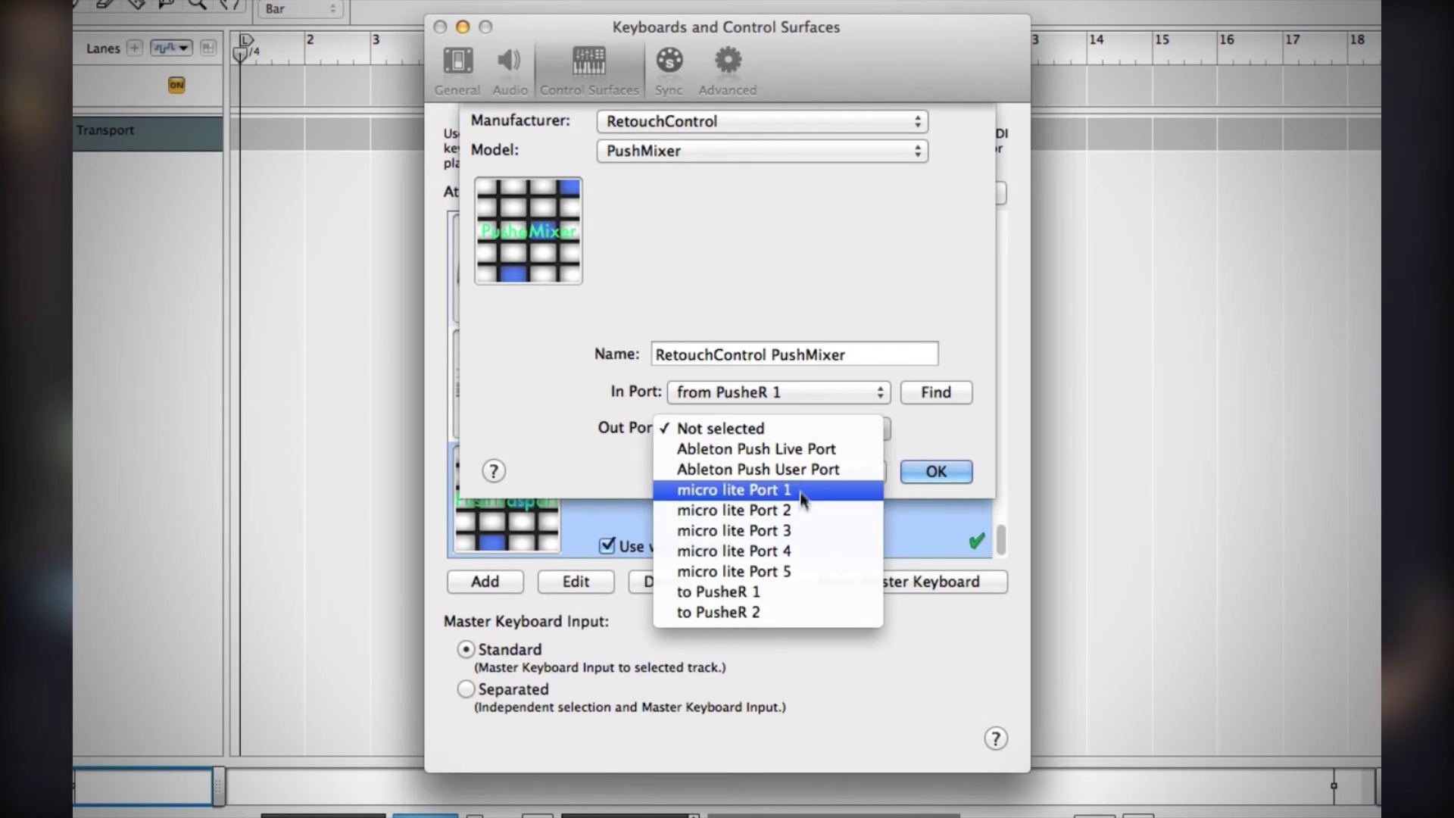
pyautogui.click(797, 590)
pyautogui.click(934, 473)
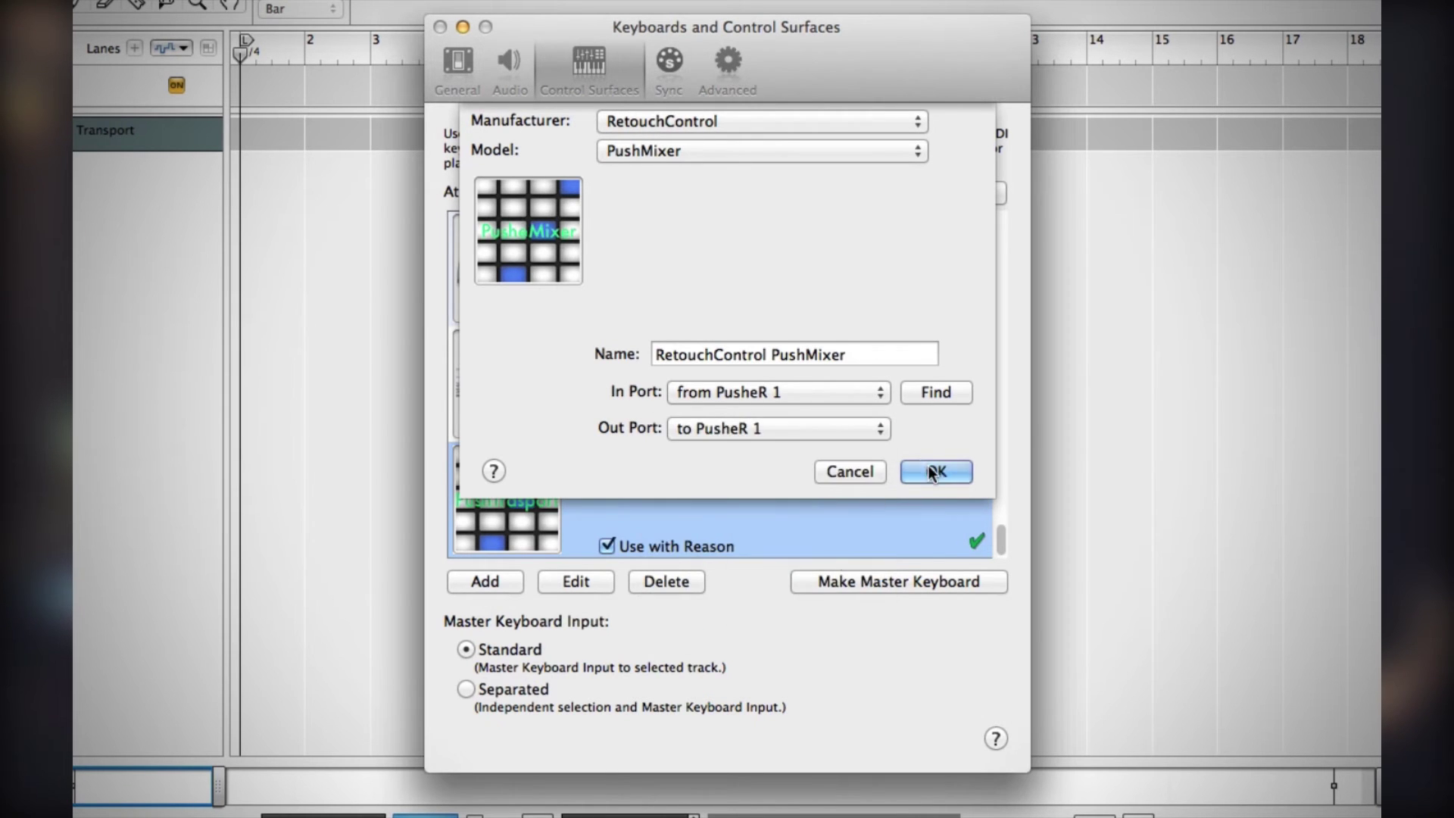
pyautogui.click(485, 580)
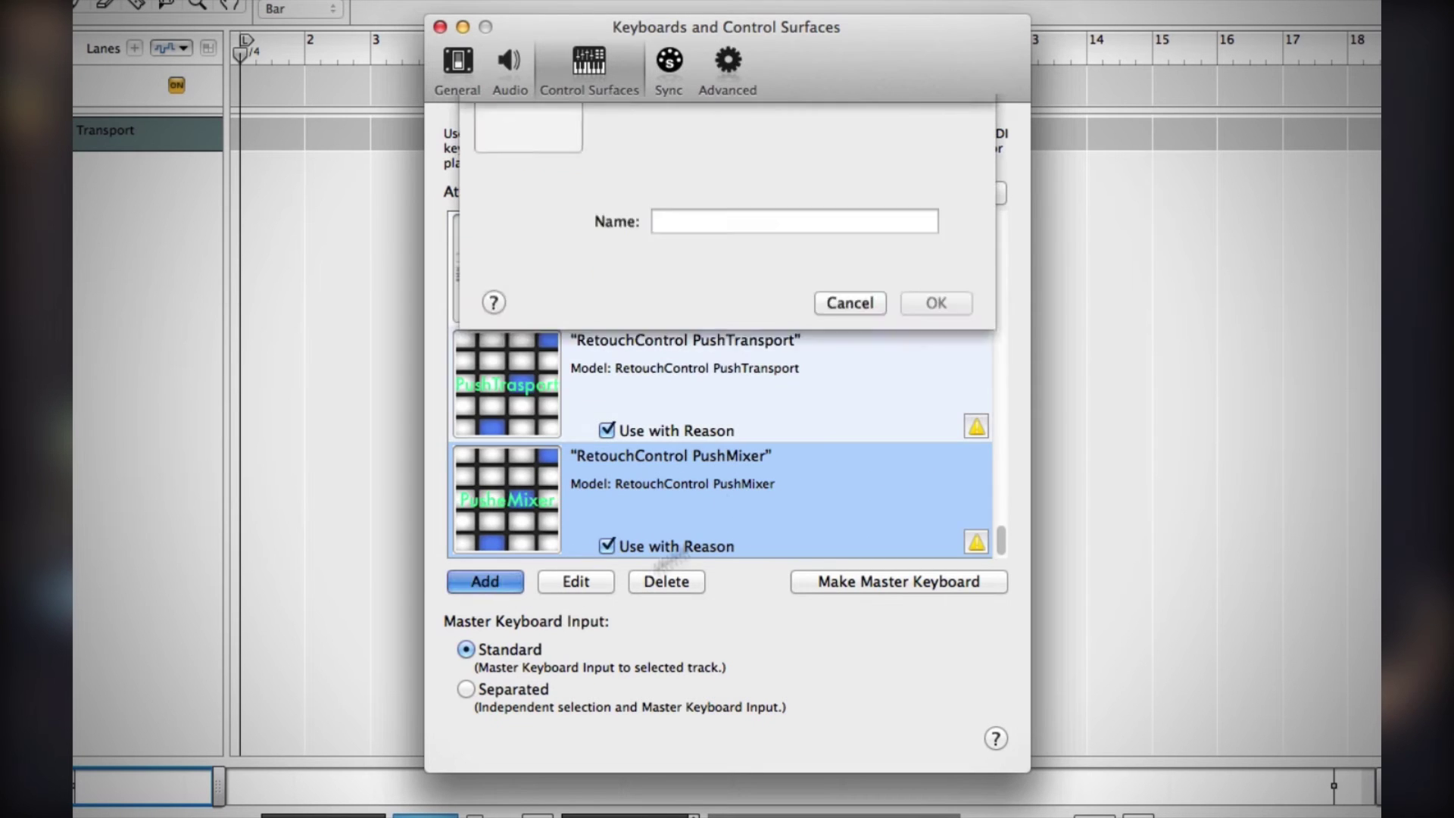
# Add a RetouchControl PushDevices surface with In 'from PusheR 1' and Out 'to PusheR 1'
pyautogui.click(701, 122)
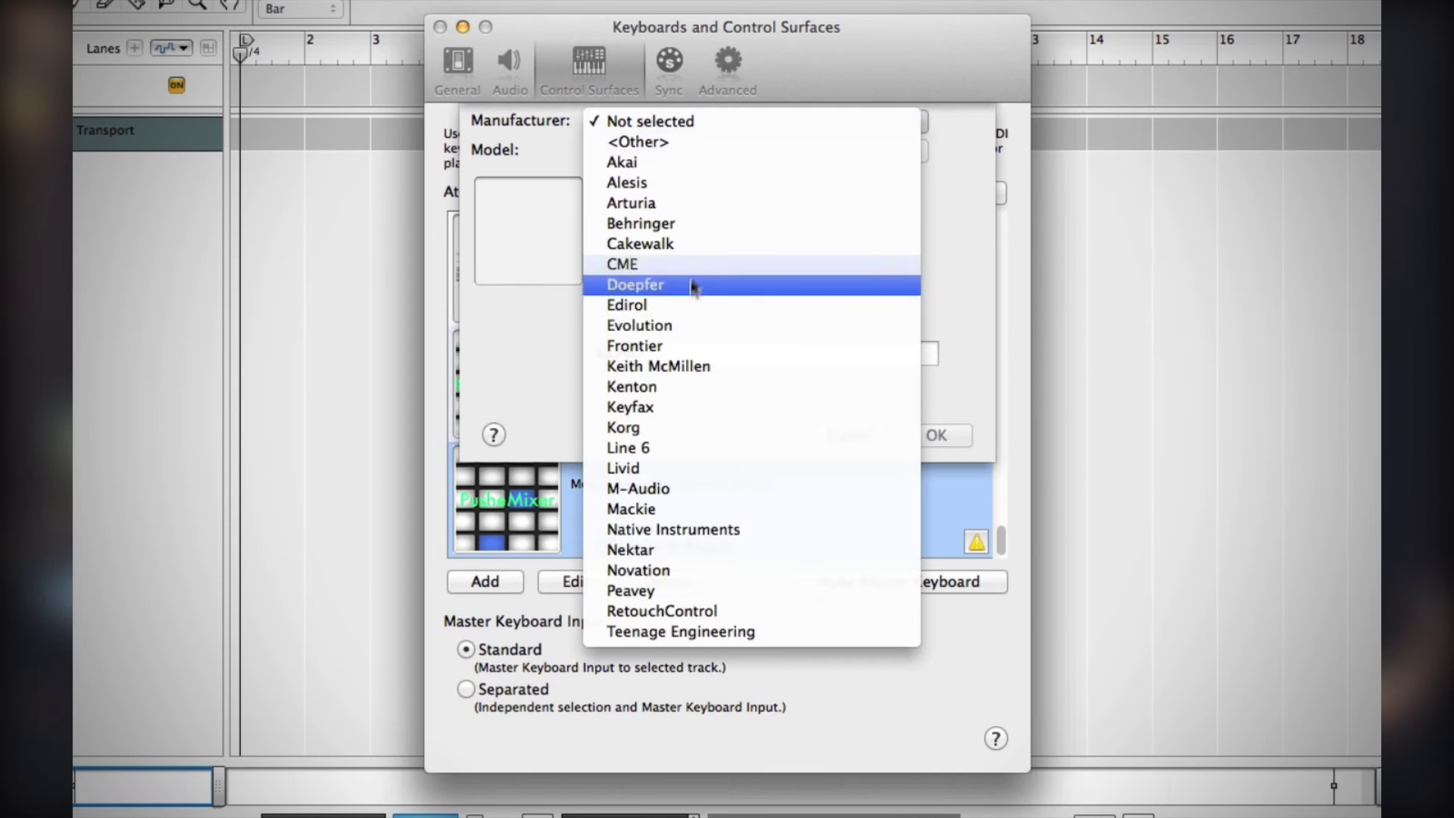
pyautogui.click(732, 612)
pyautogui.click(700, 150)
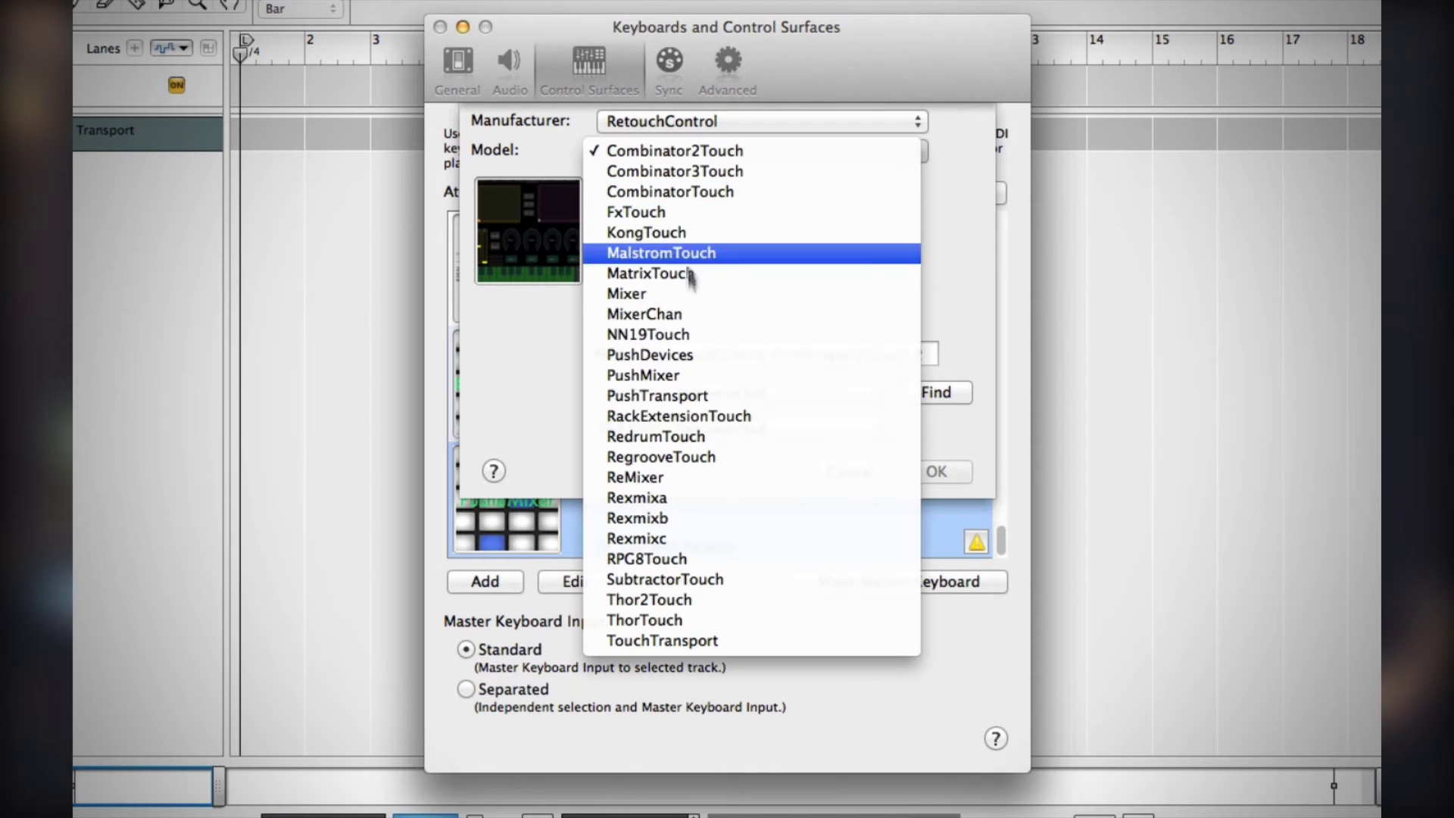
pyautogui.click(716, 356)
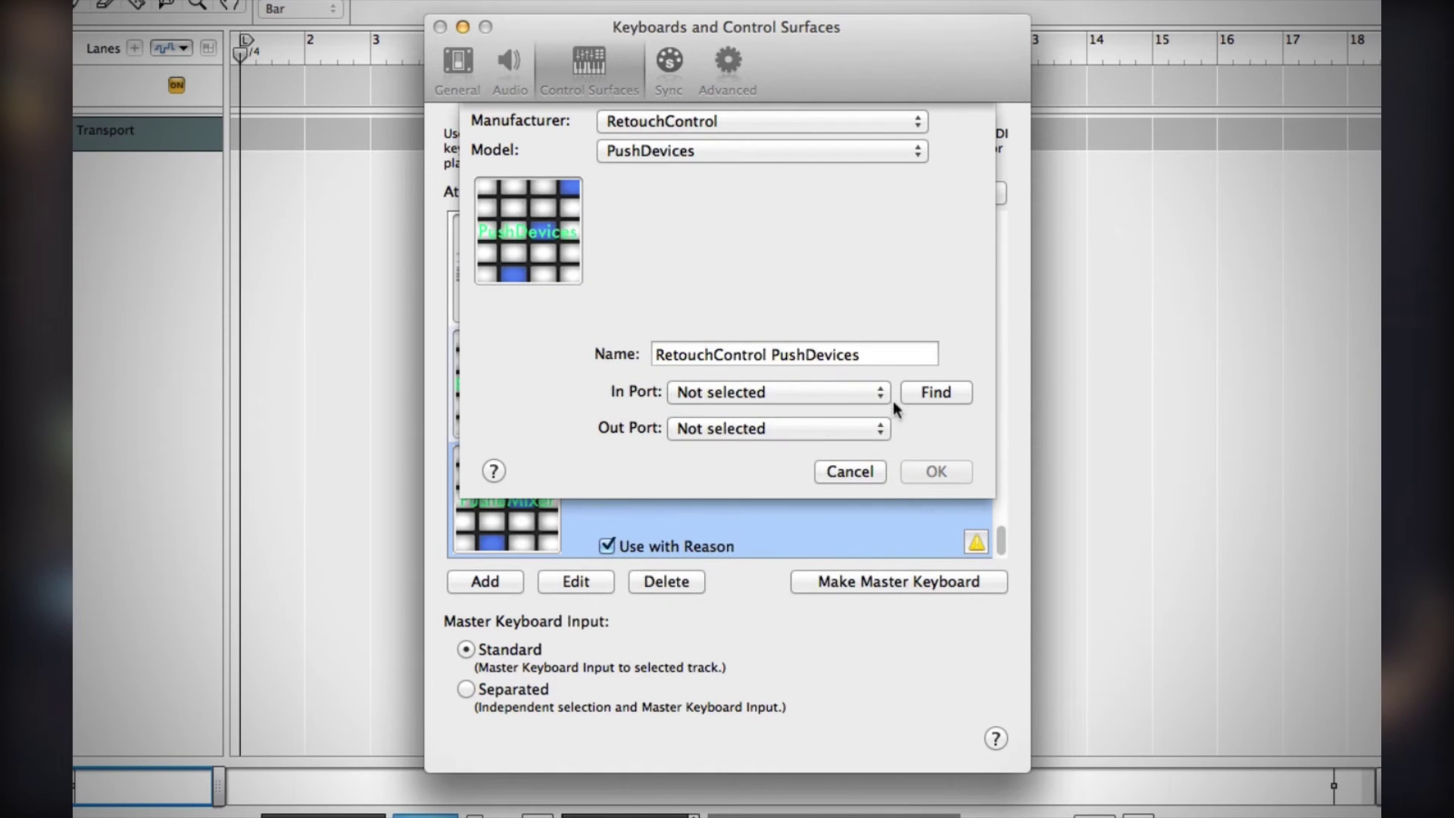
pyautogui.click(813, 396)
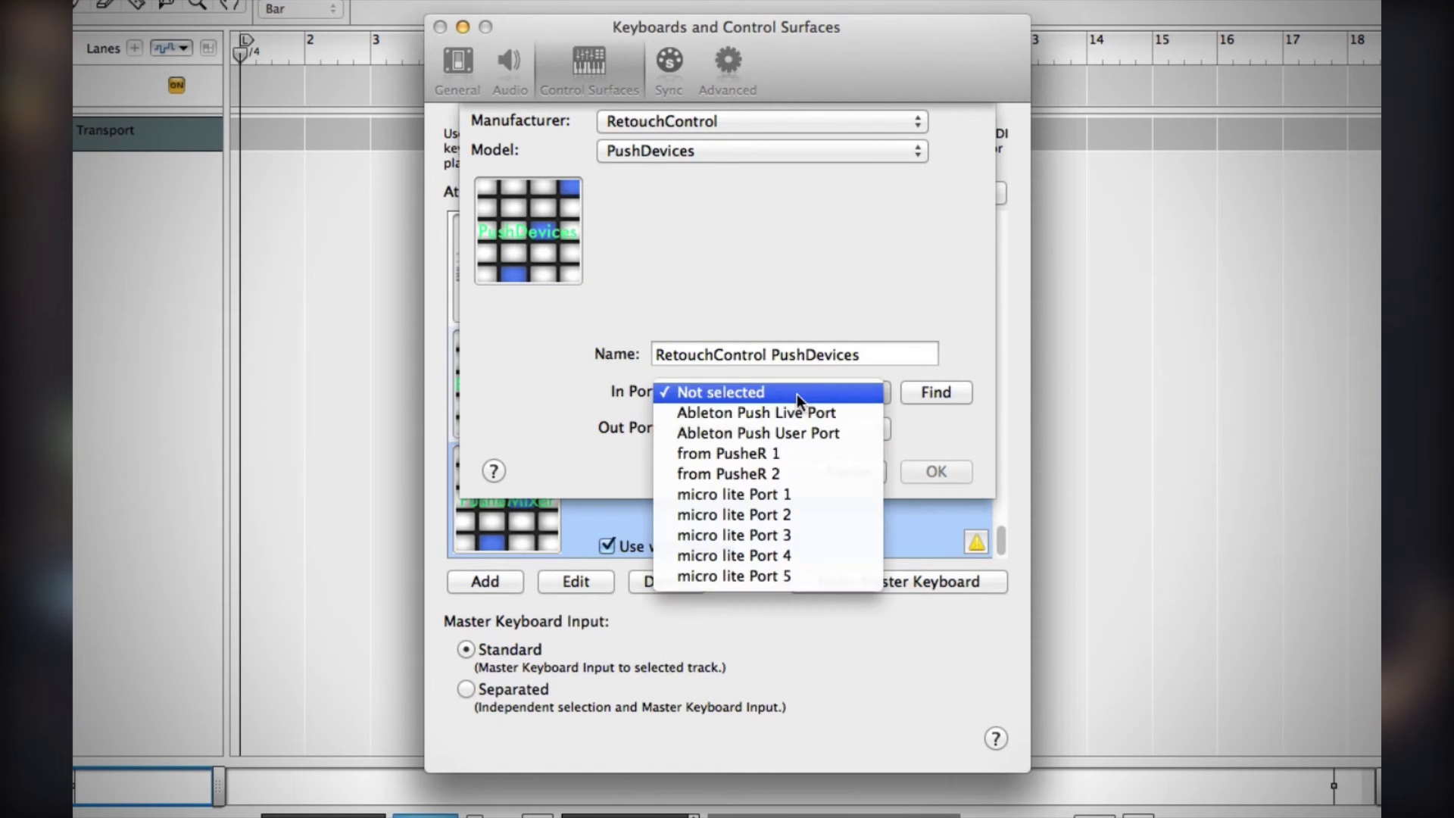
pyautogui.click(789, 456)
pyautogui.click(773, 429)
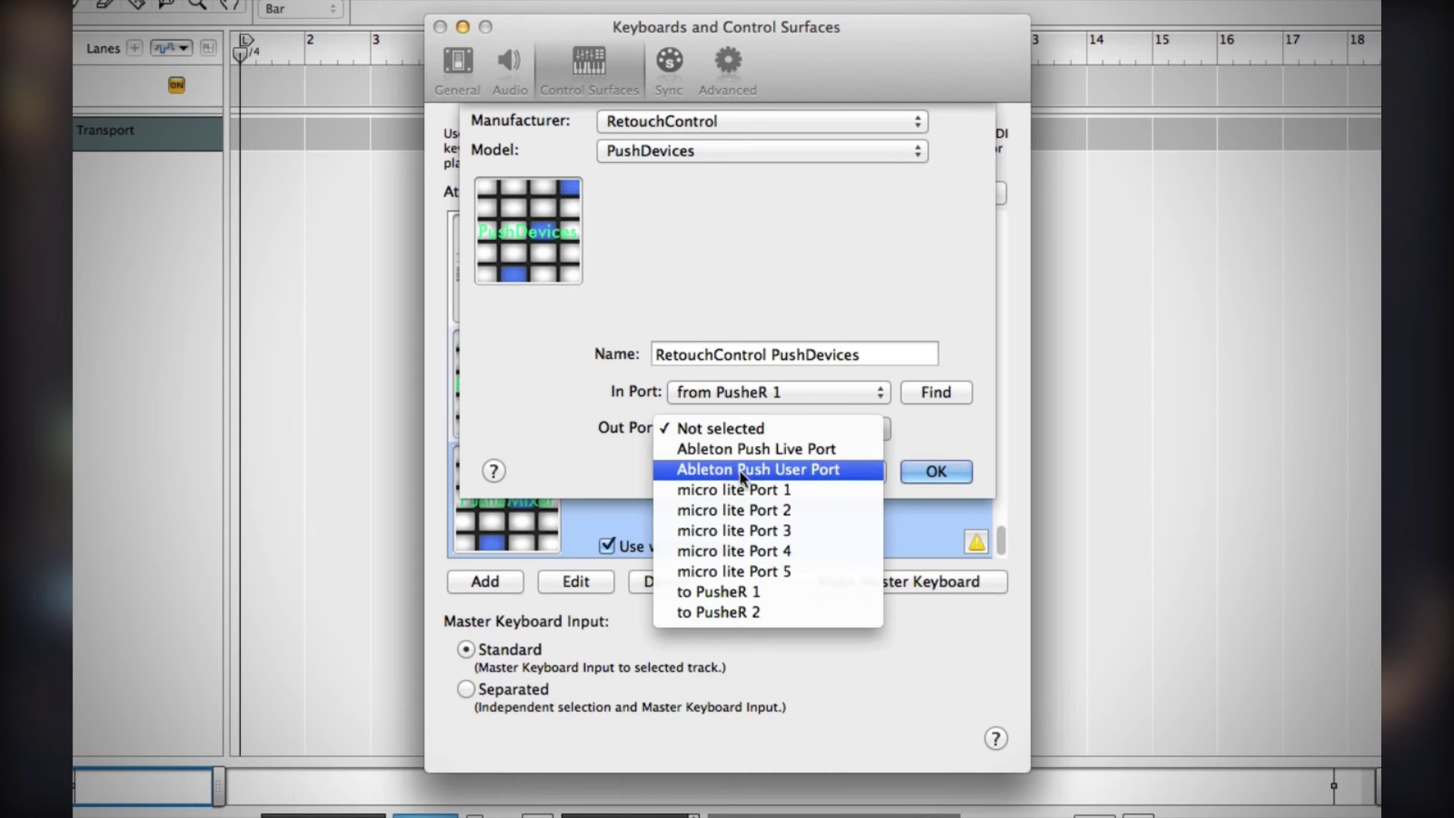
pyautogui.click(750, 591)
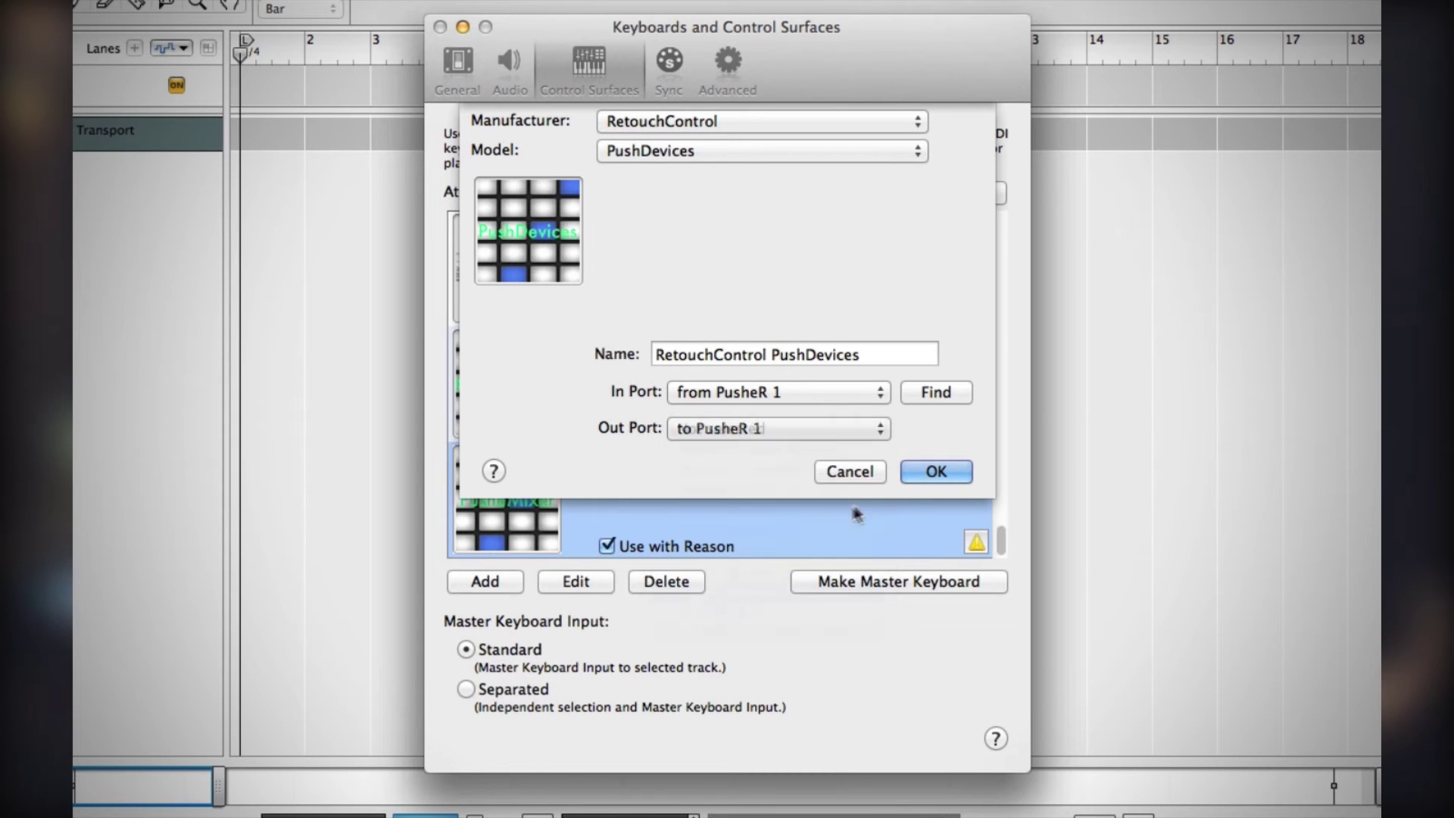
pyautogui.click(937, 471)
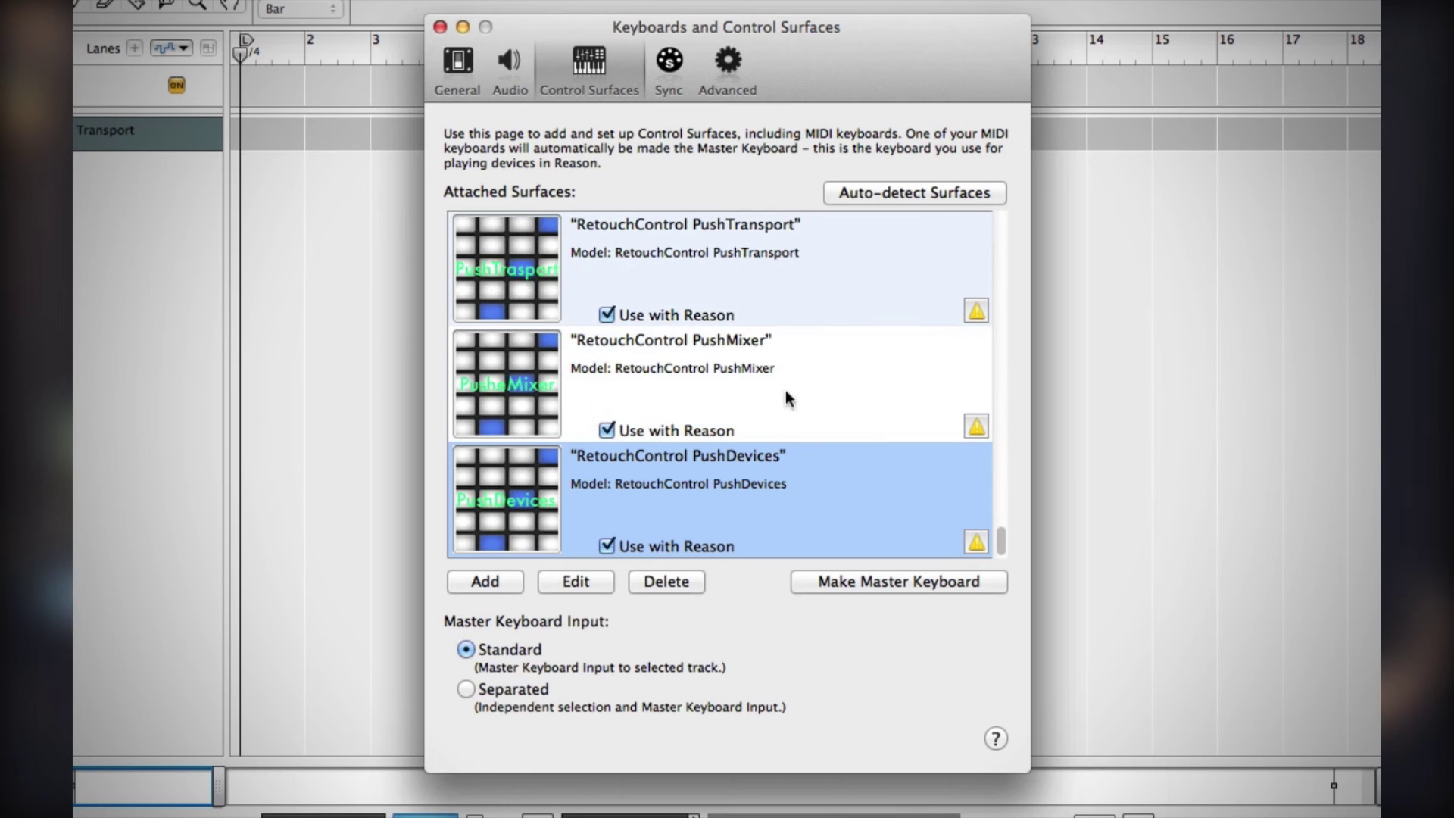
# Check the PushMixer and PushTransport entries in the attached list, then close Preferences
pyautogui.click(692, 395)
pyautogui.click(784, 284)
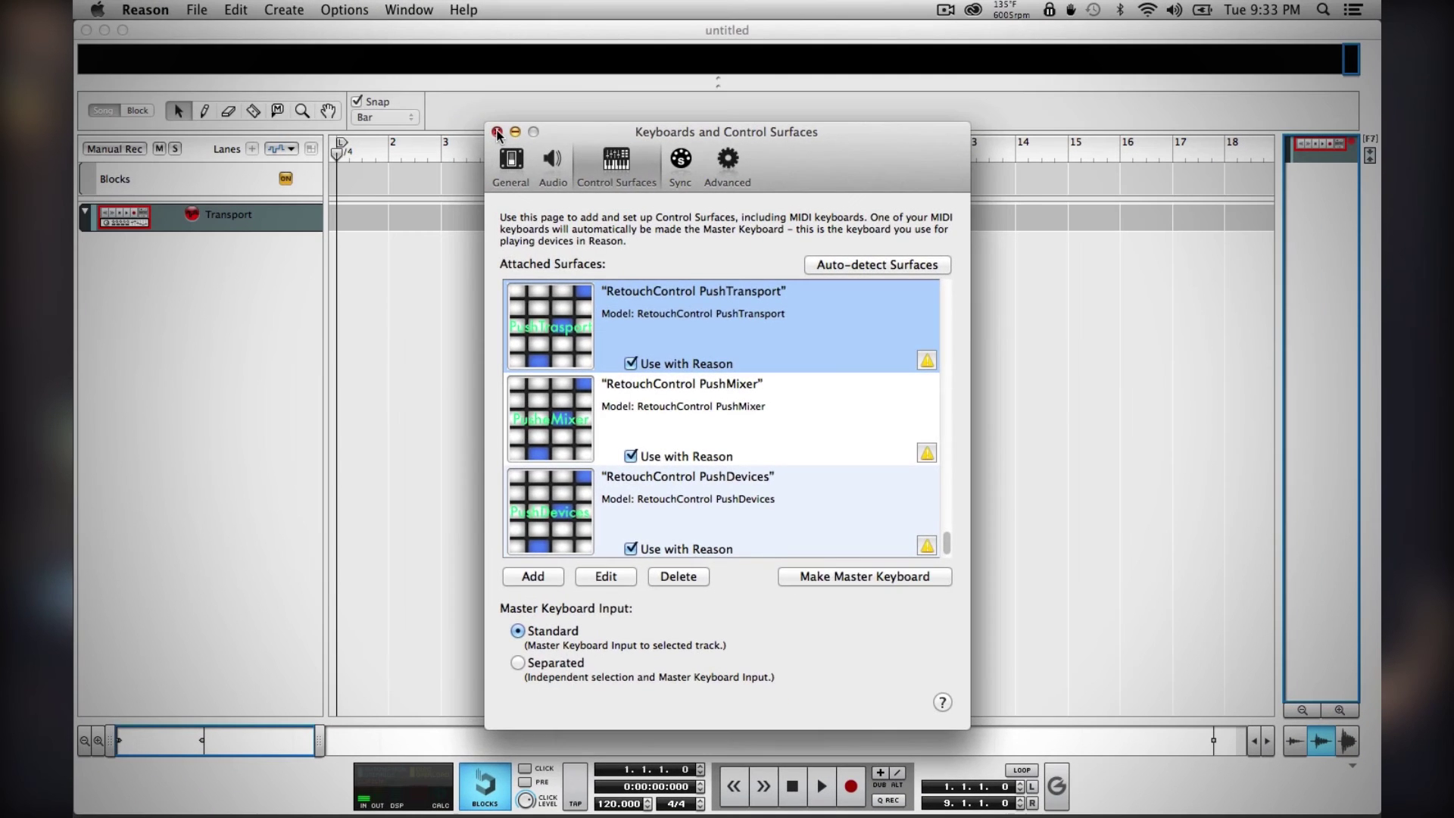
pyautogui.click(498, 133)
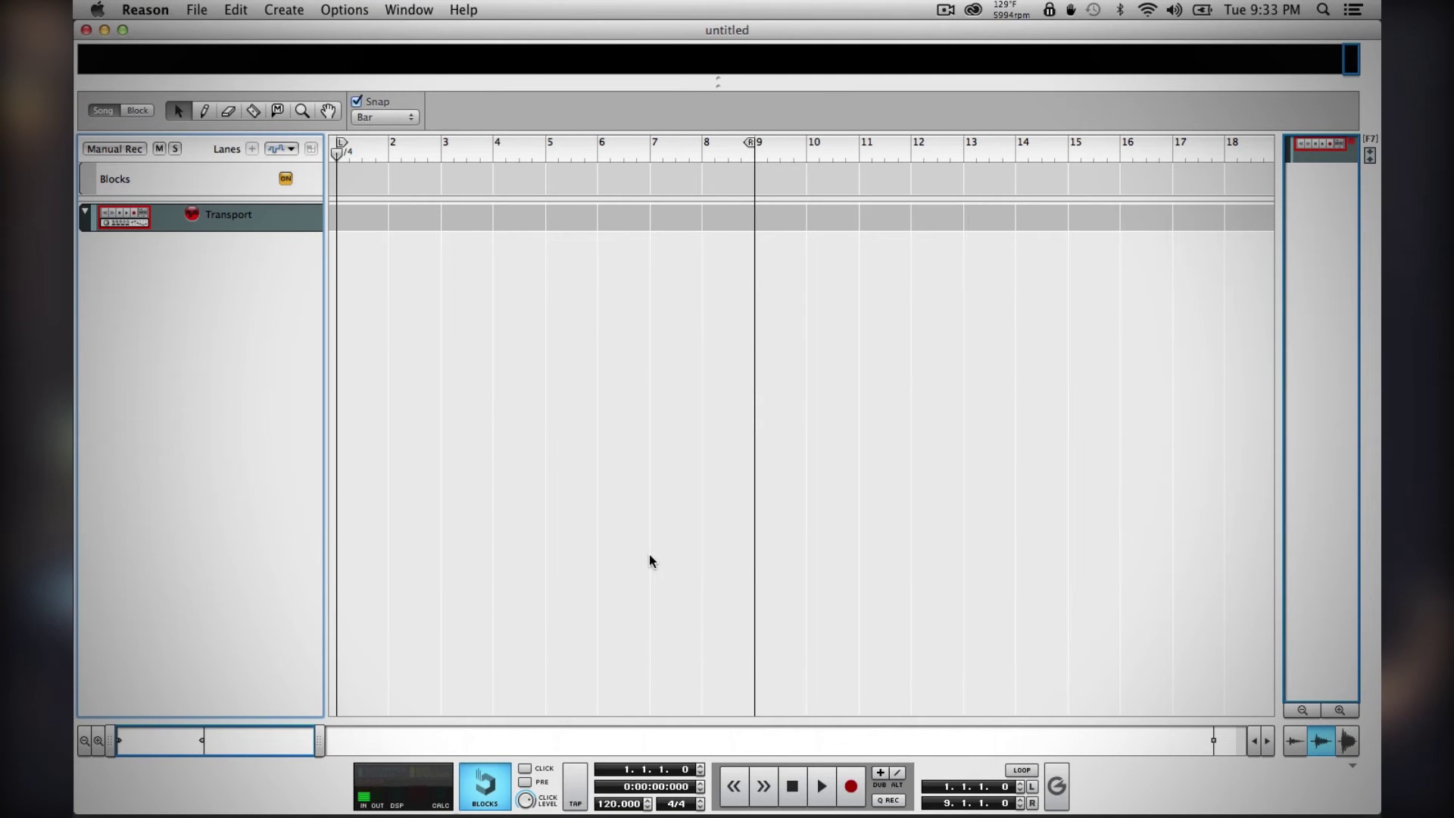
# Show the rack with F6 and lock RetouchControl PushMixer to the Master Section
pyautogui.press('F6')
pyautogui.rightClick(363, 446)
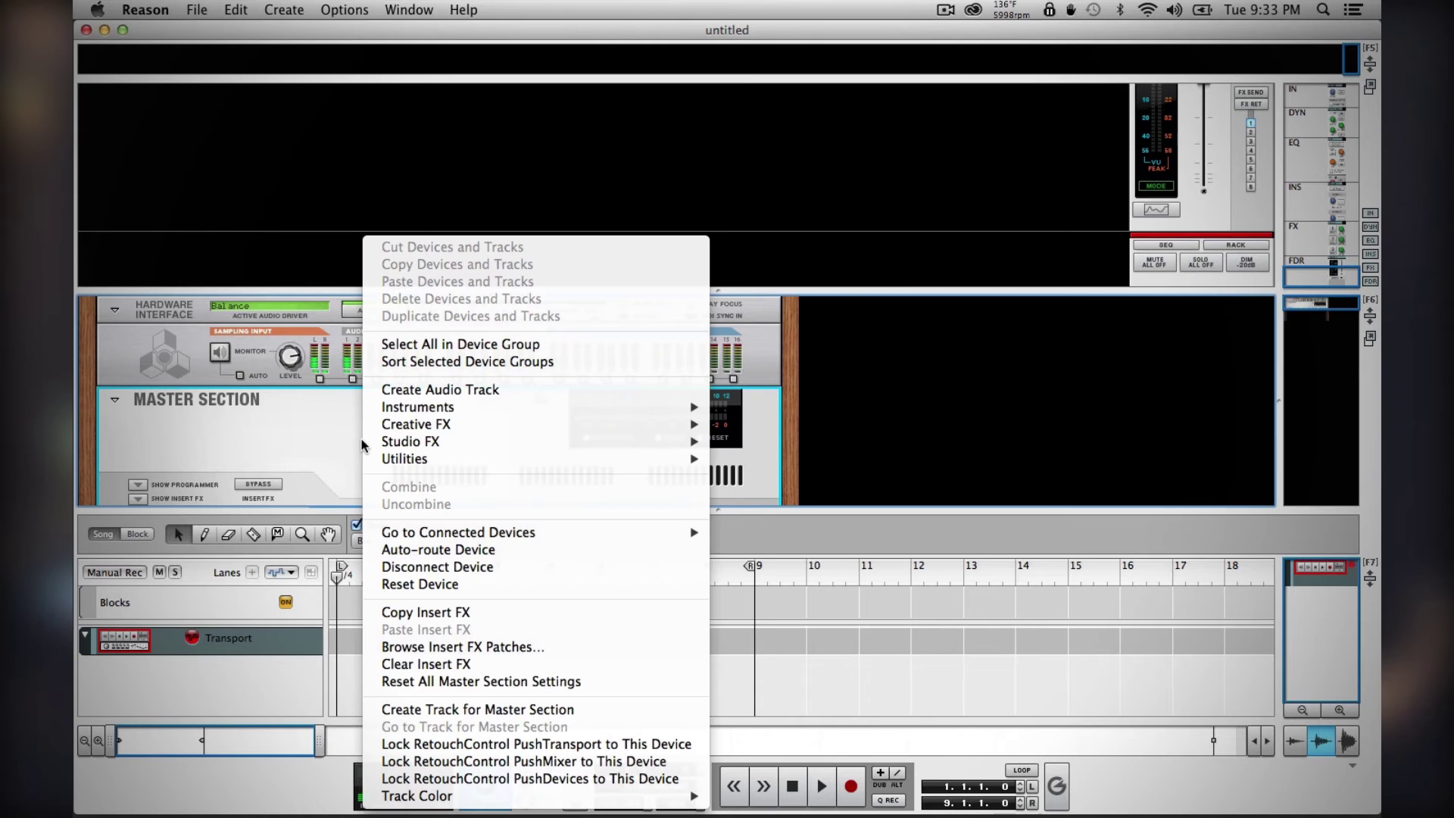
pyautogui.click(655, 763)
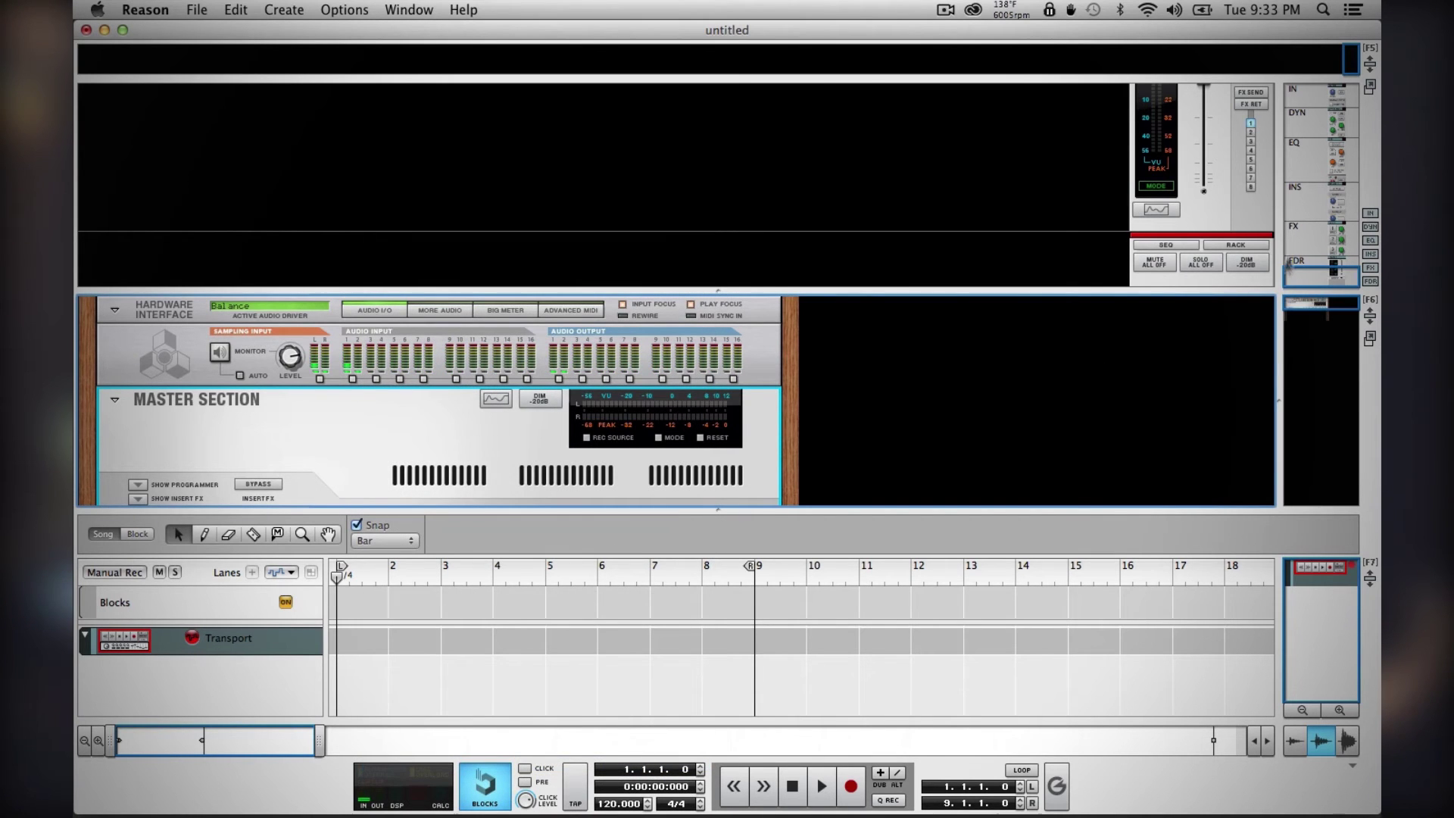
pyautogui.scroll(3, 1212, 193)
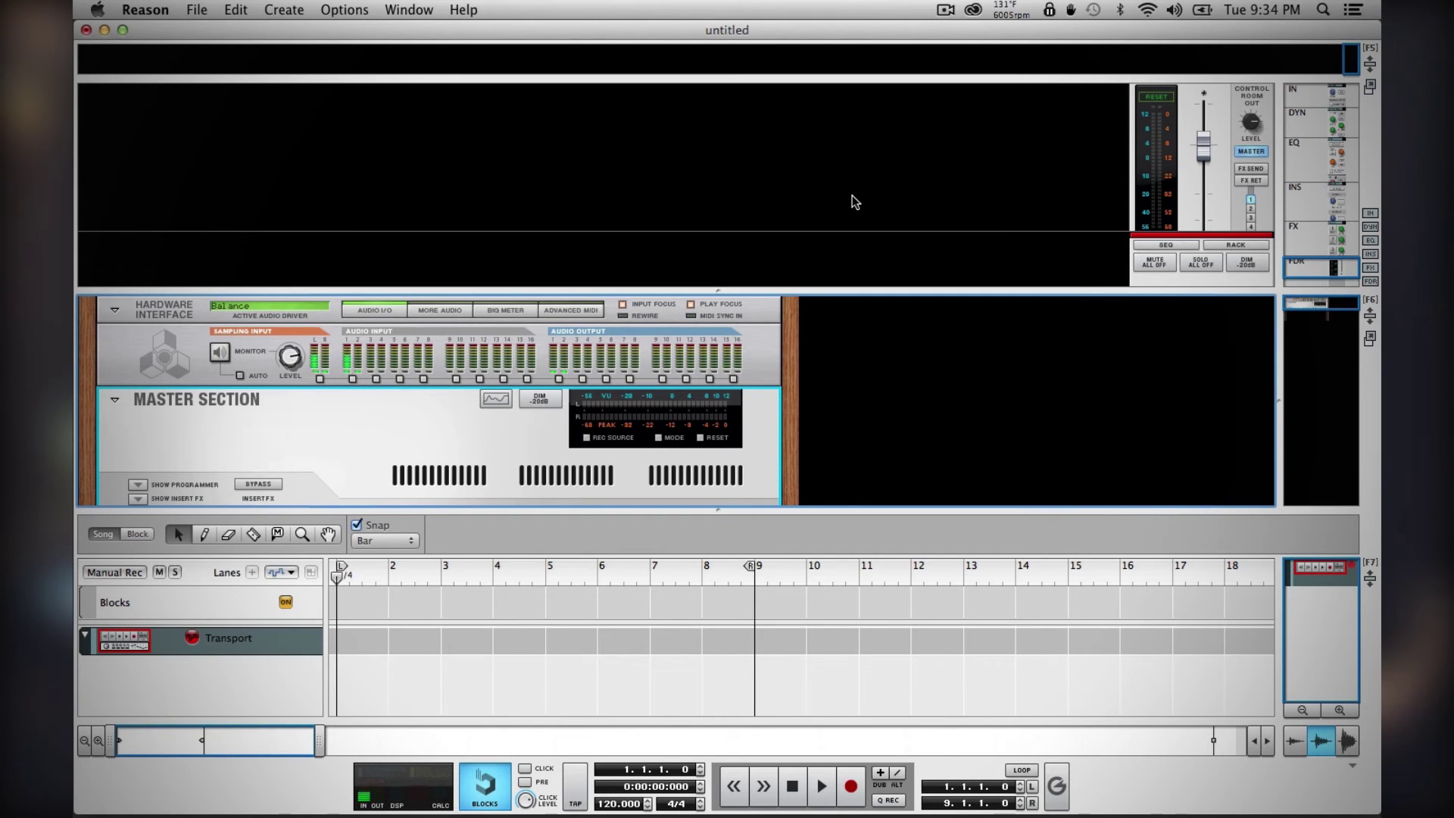
pyautogui.click(196, 9)
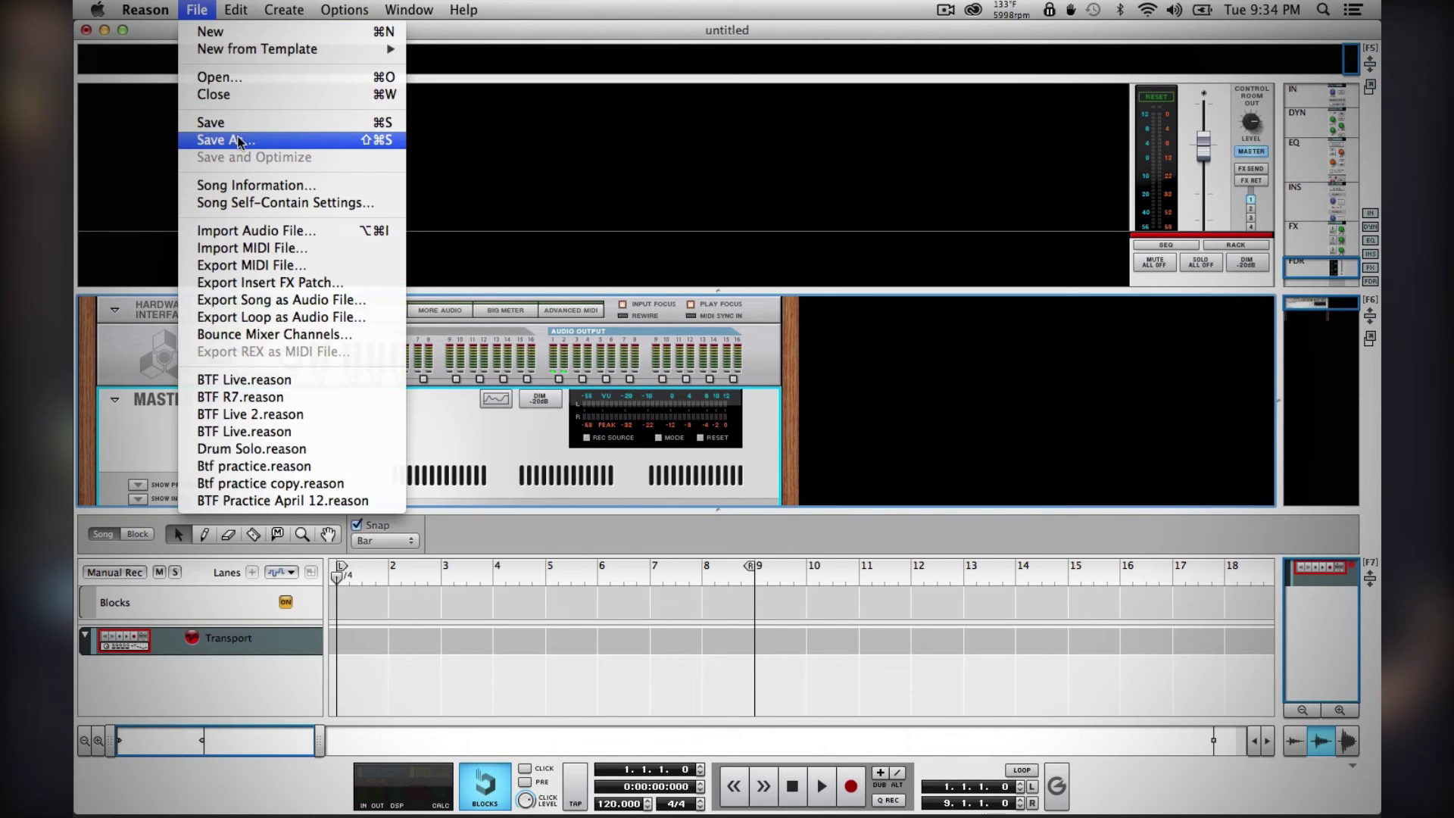
# Save the song as PusheR in Documents, fixing the name's last letter
pyautogui.click(239, 142)
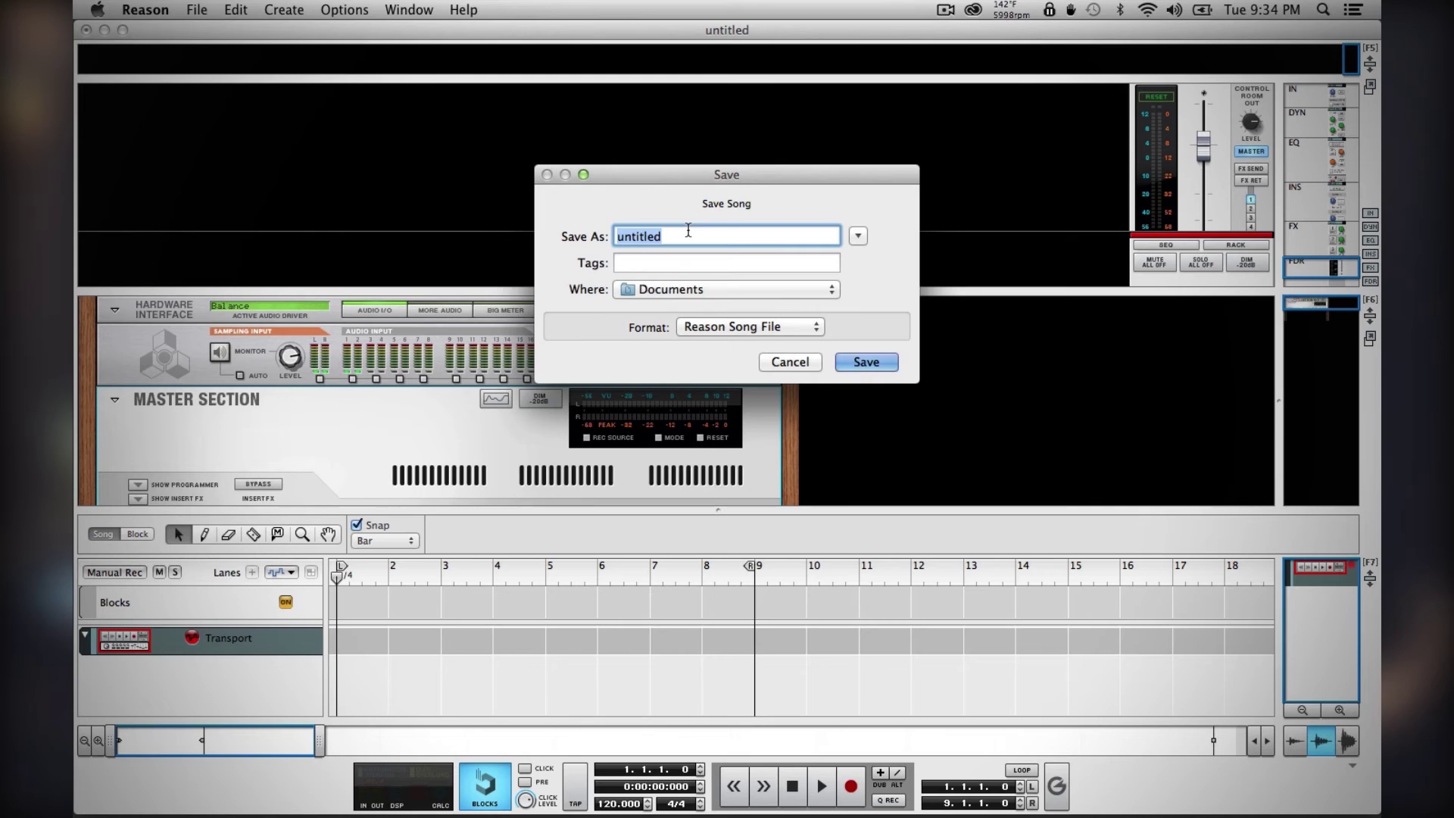
pyautogui.write('Pusher')
pyautogui.press('BackSpace')
pyautogui.write('R')
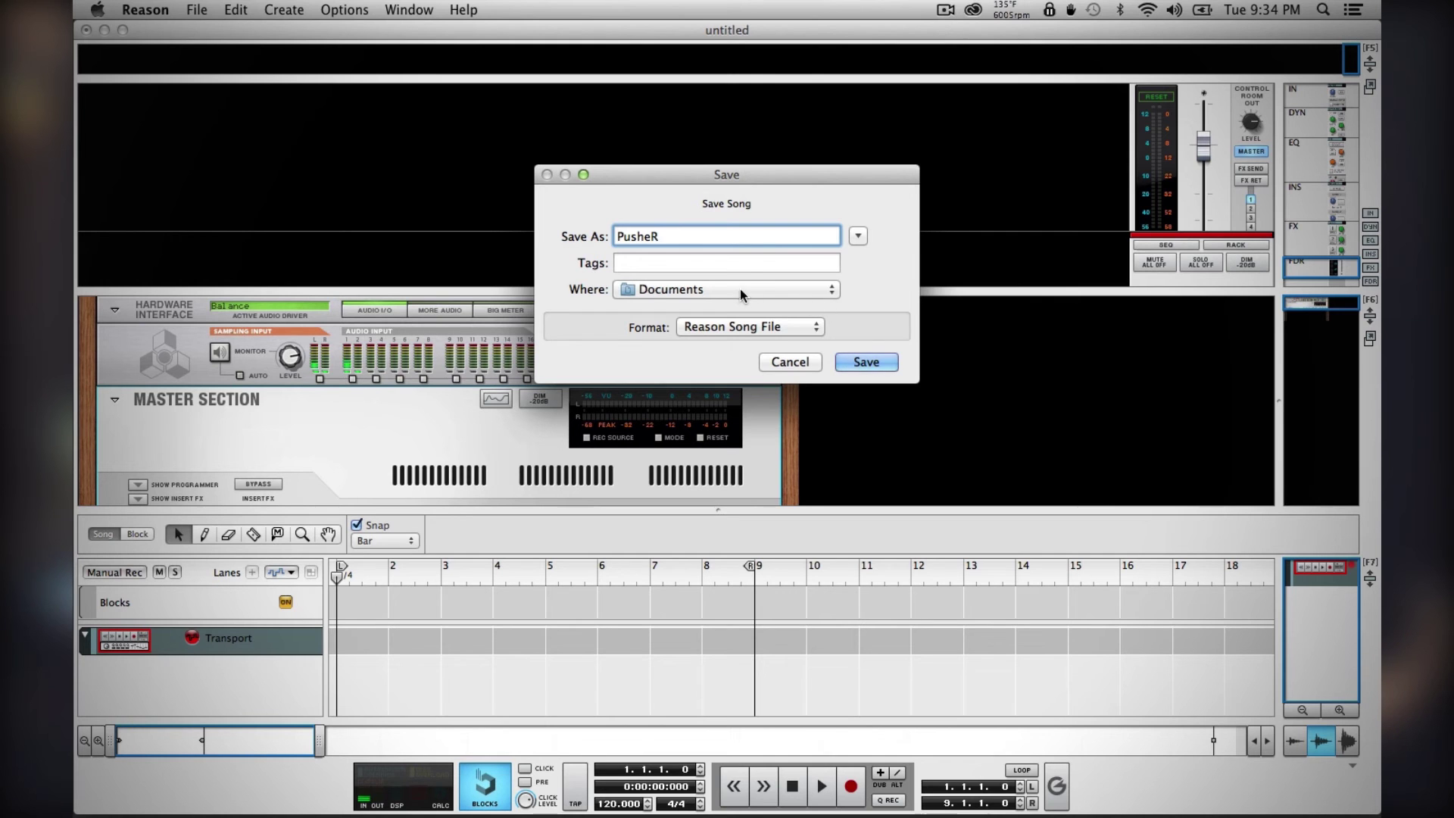
pyautogui.click(866, 362)
pyautogui.click(171, 12)
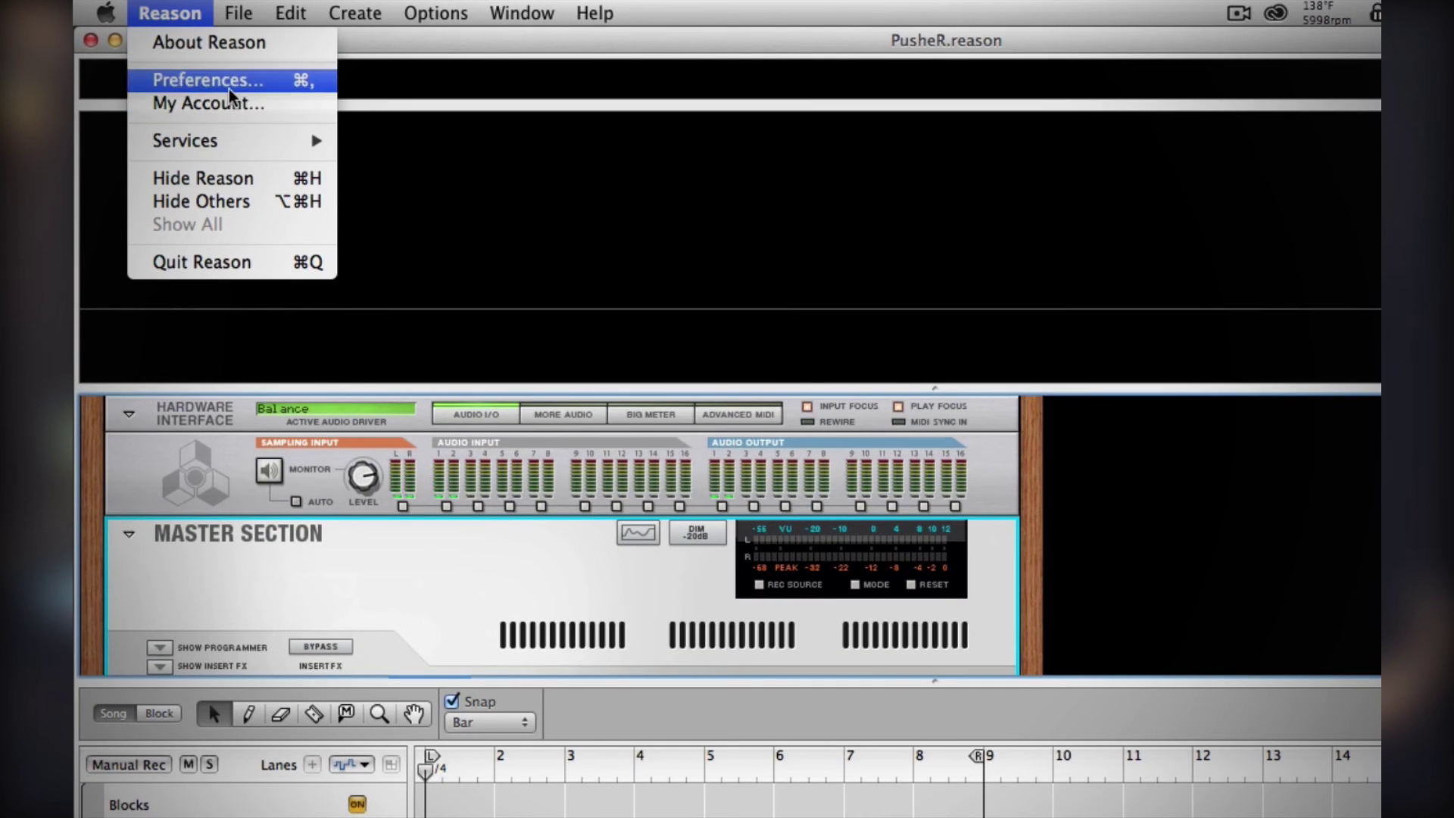
# Set PusheR.reason as the template song in the General preferences
pyautogui.click(229, 82)
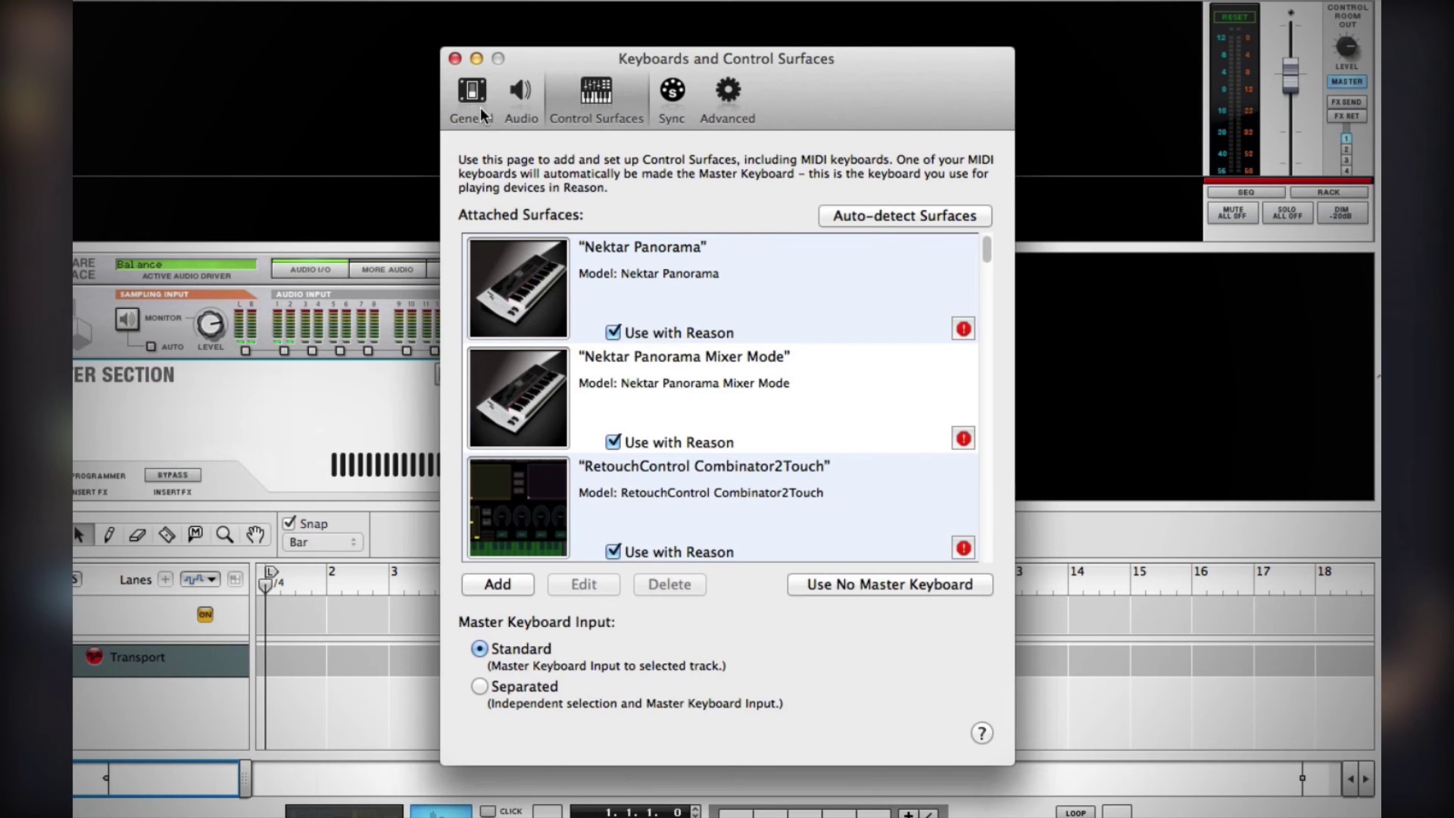
pyautogui.click(480, 107)
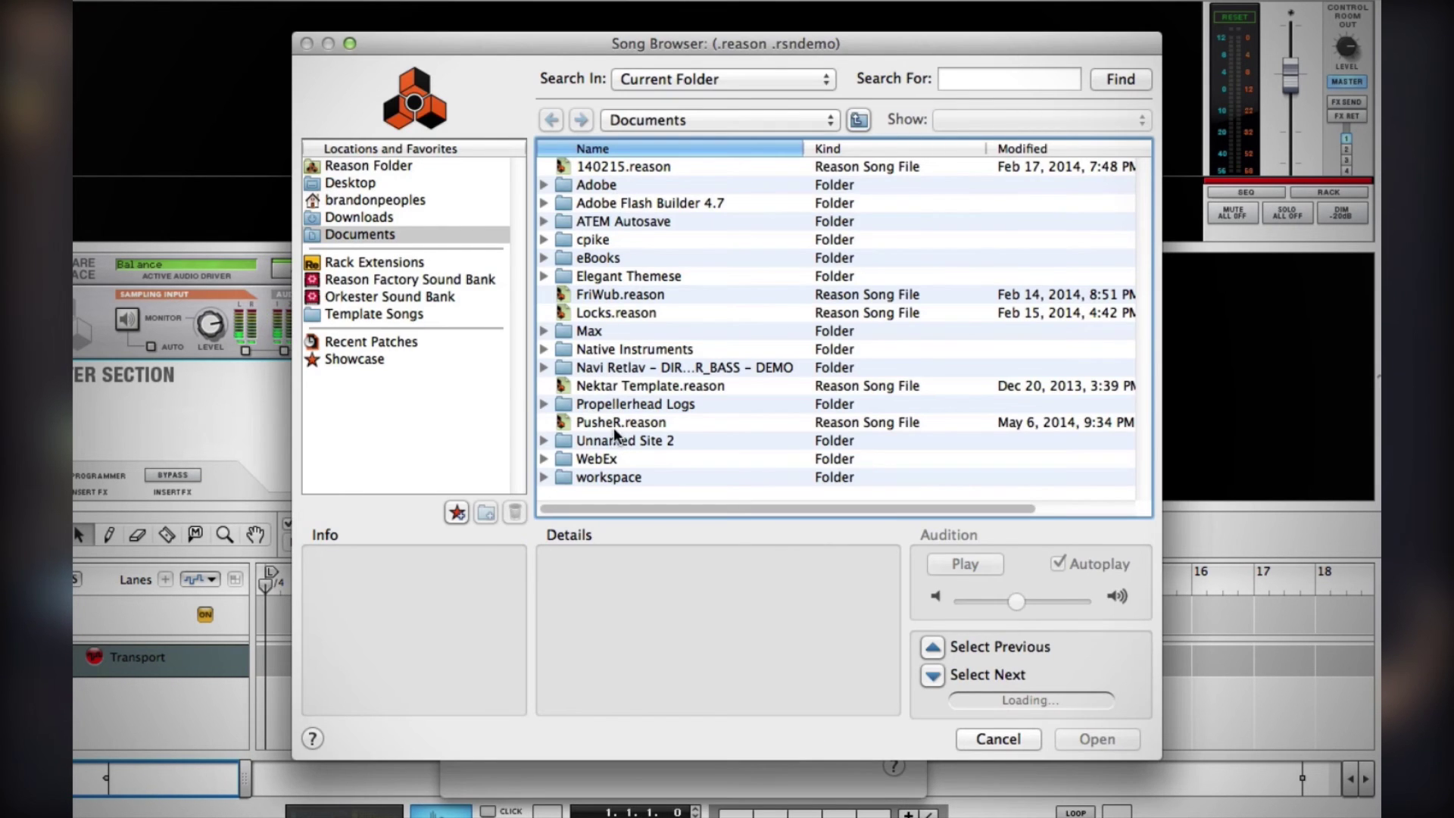
pyautogui.doubleClick(613, 424)
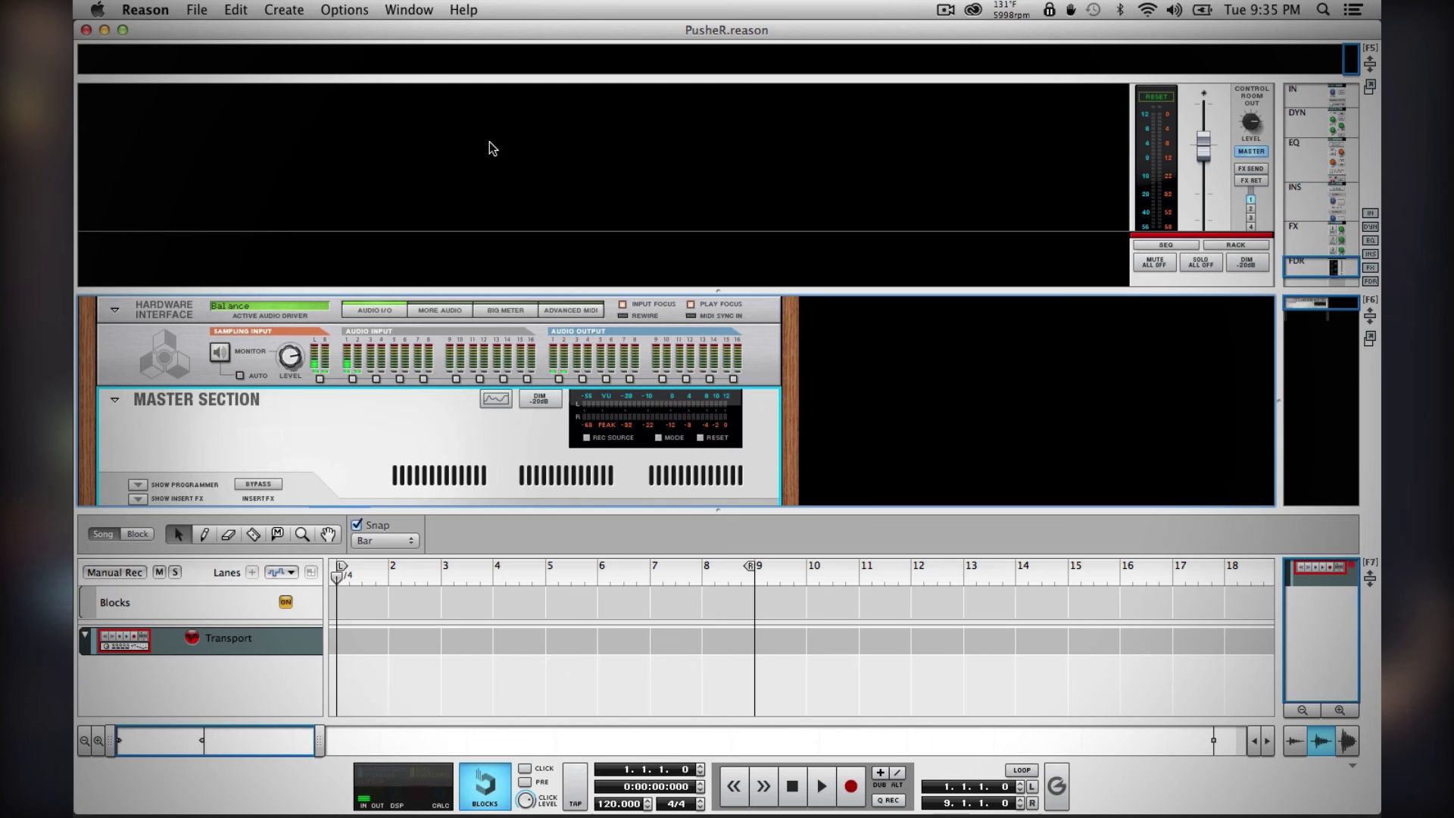
# Briefly play and stop the song, then bring up the rack's device-creation menu
pyautogui.press('space')
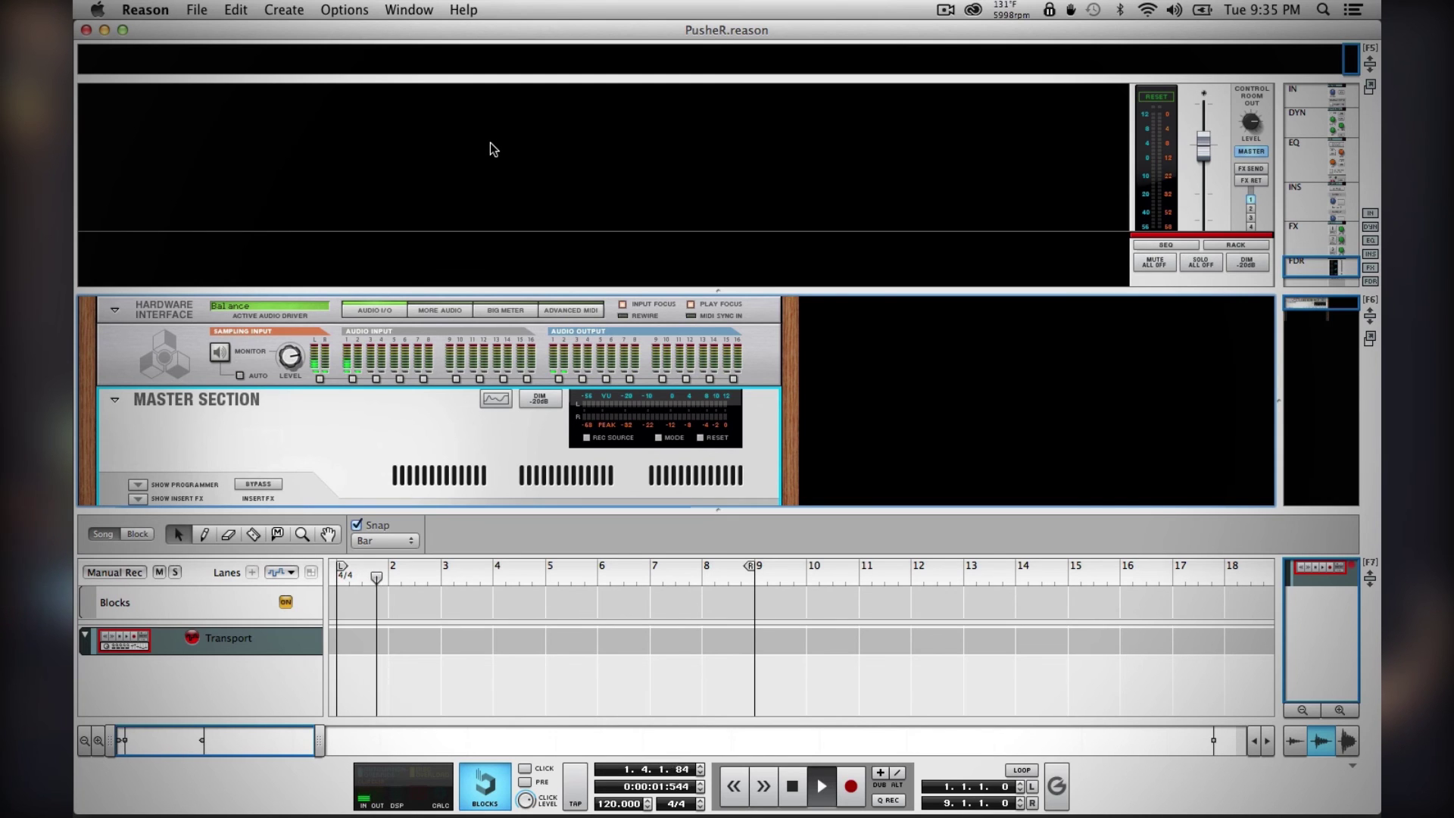
pyautogui.press('space')
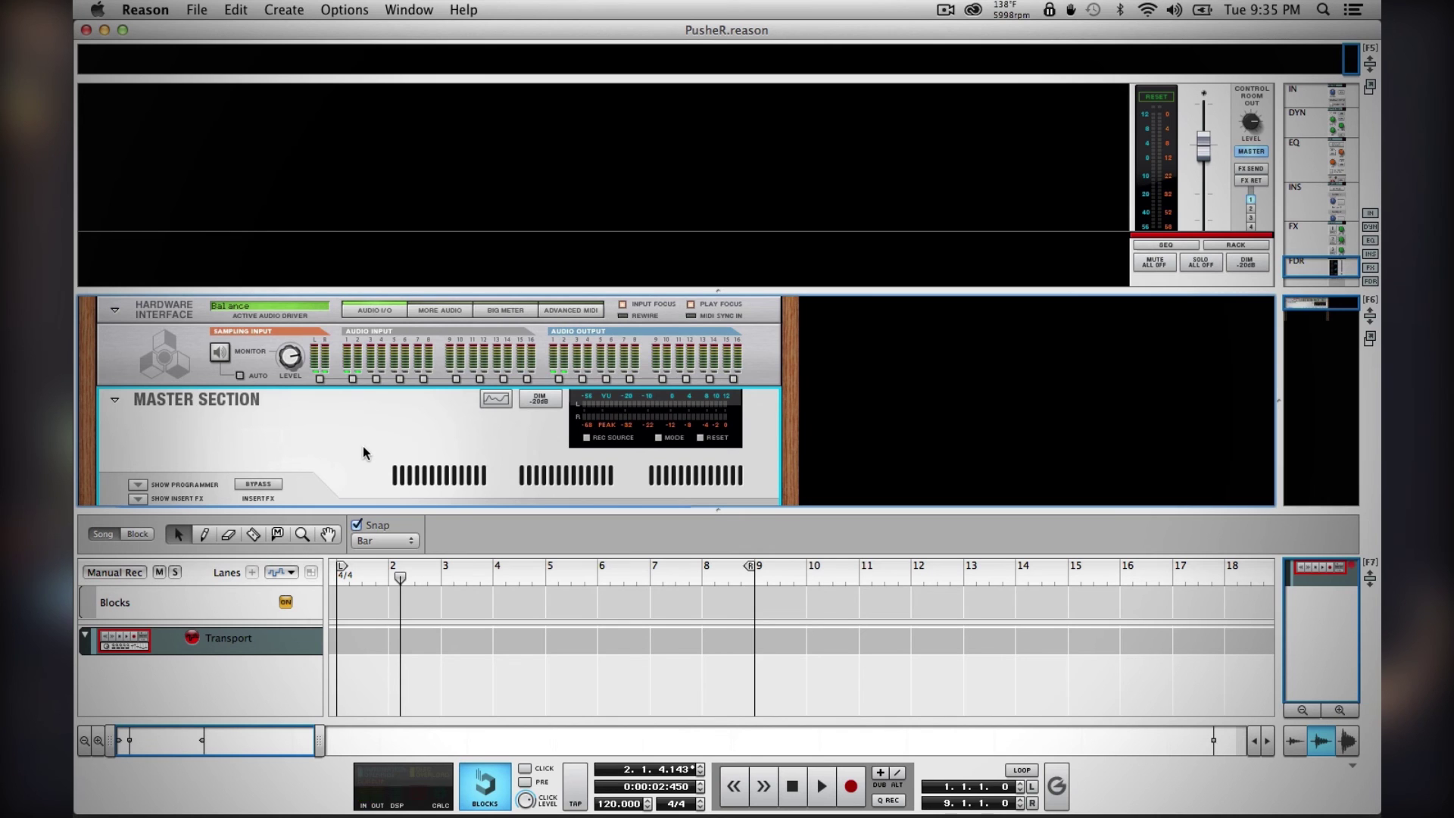
pyautogui.scroll(-5, 363, 452)
pyautogui.rightClick(369, 452)
pyautogui.moveTo(423, 546)
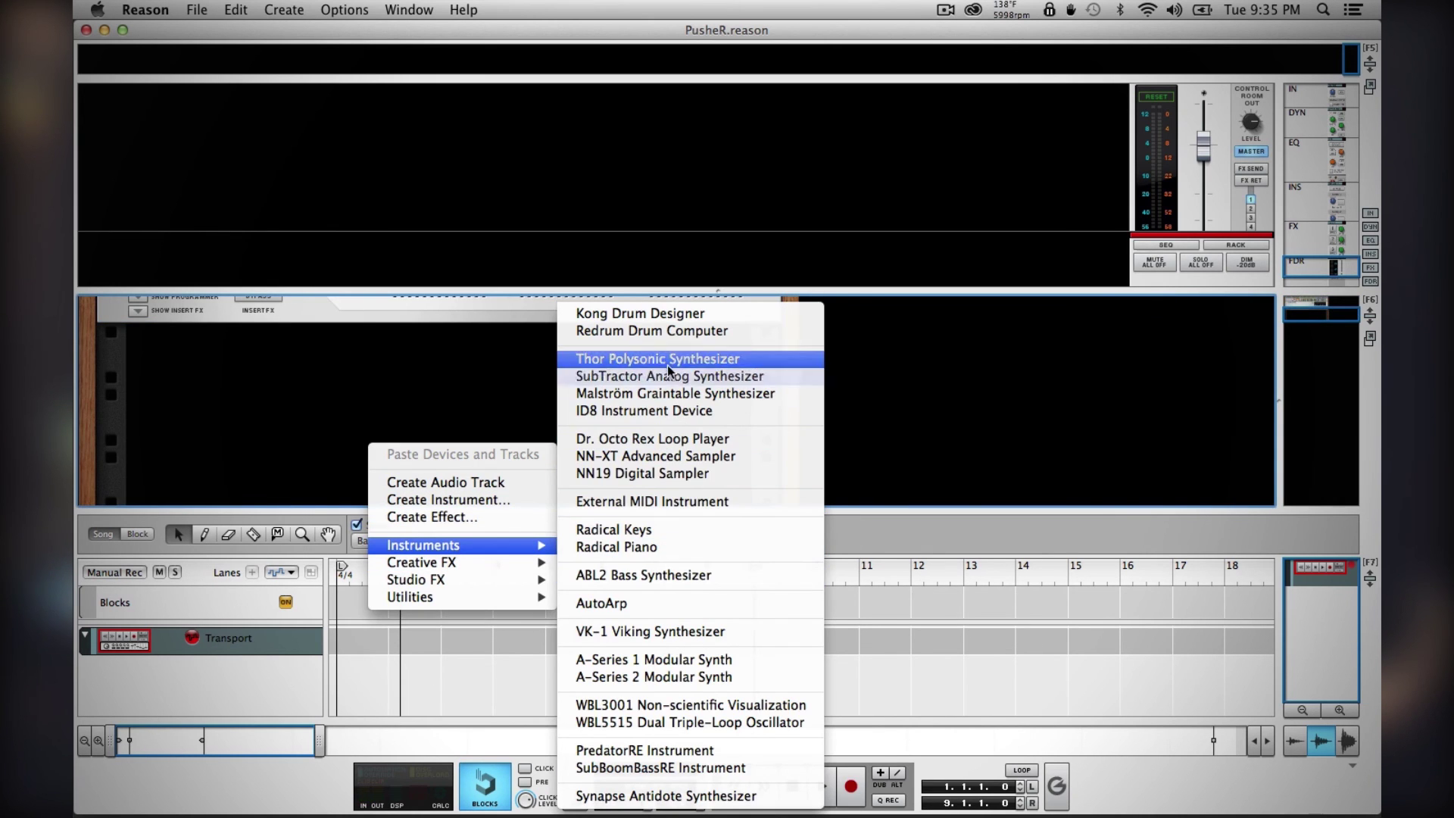
# Create a Thor Polysonic Synthesizer from the rack's Instruments menu
pyautogui.click(675, 359)
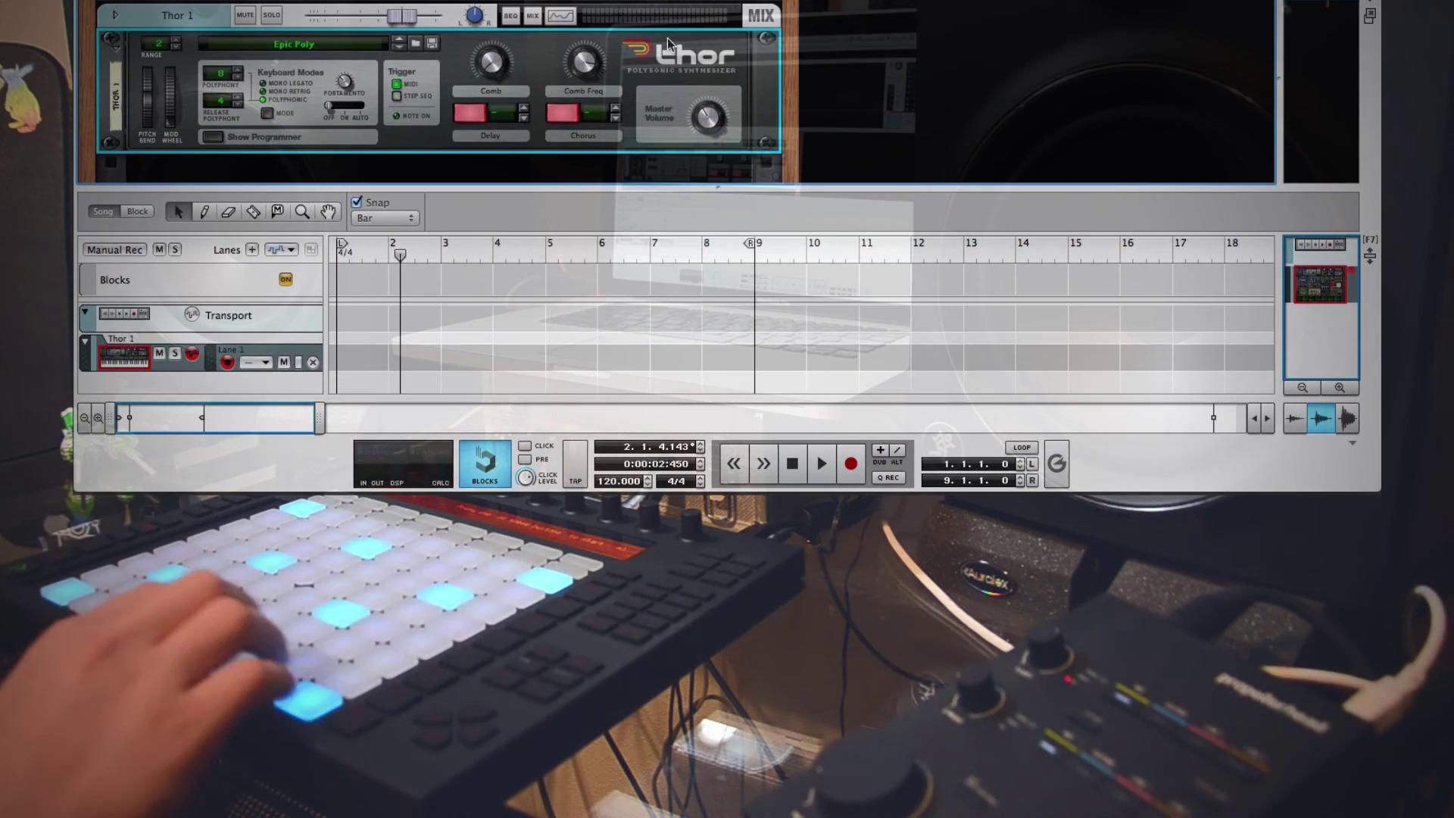